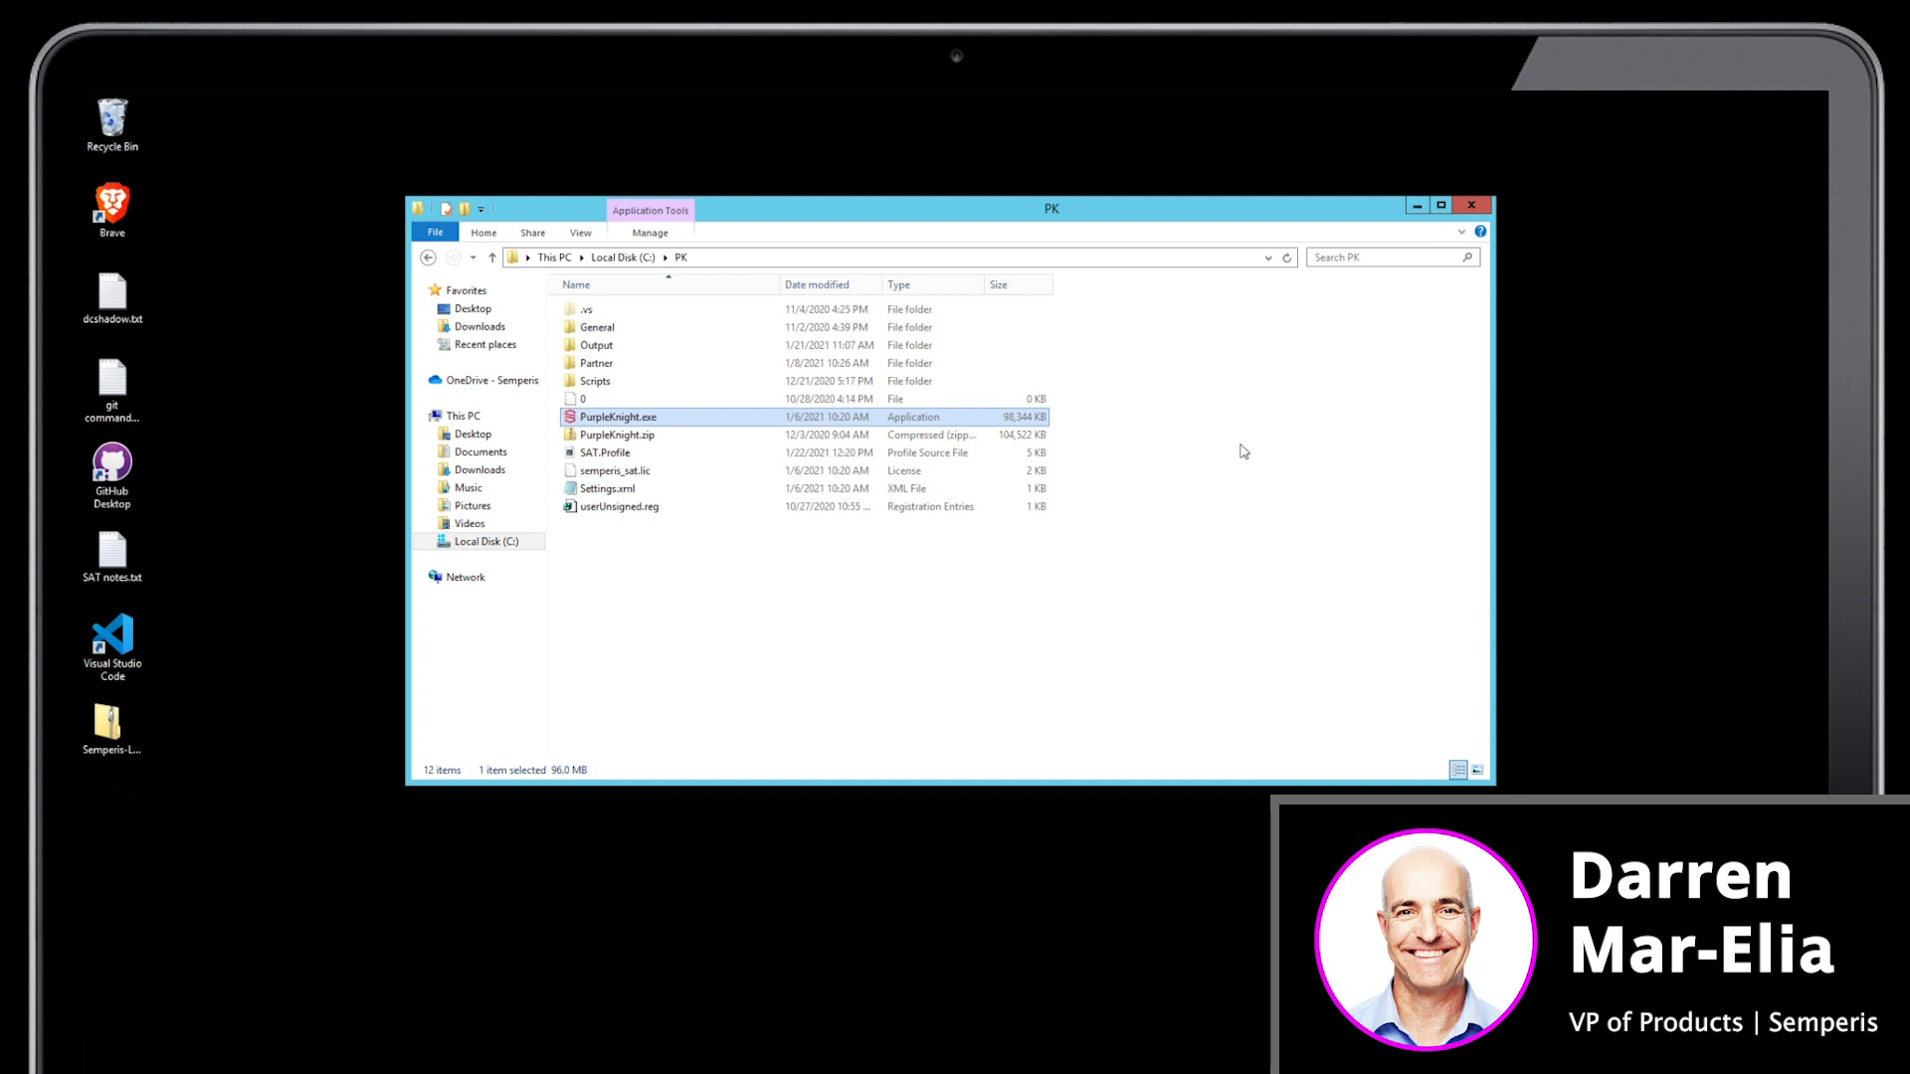
Step: Launch PurpleKnight.exe and accept the license agreement terms
{"action": "double_click", "coordinate": [653, 419]}
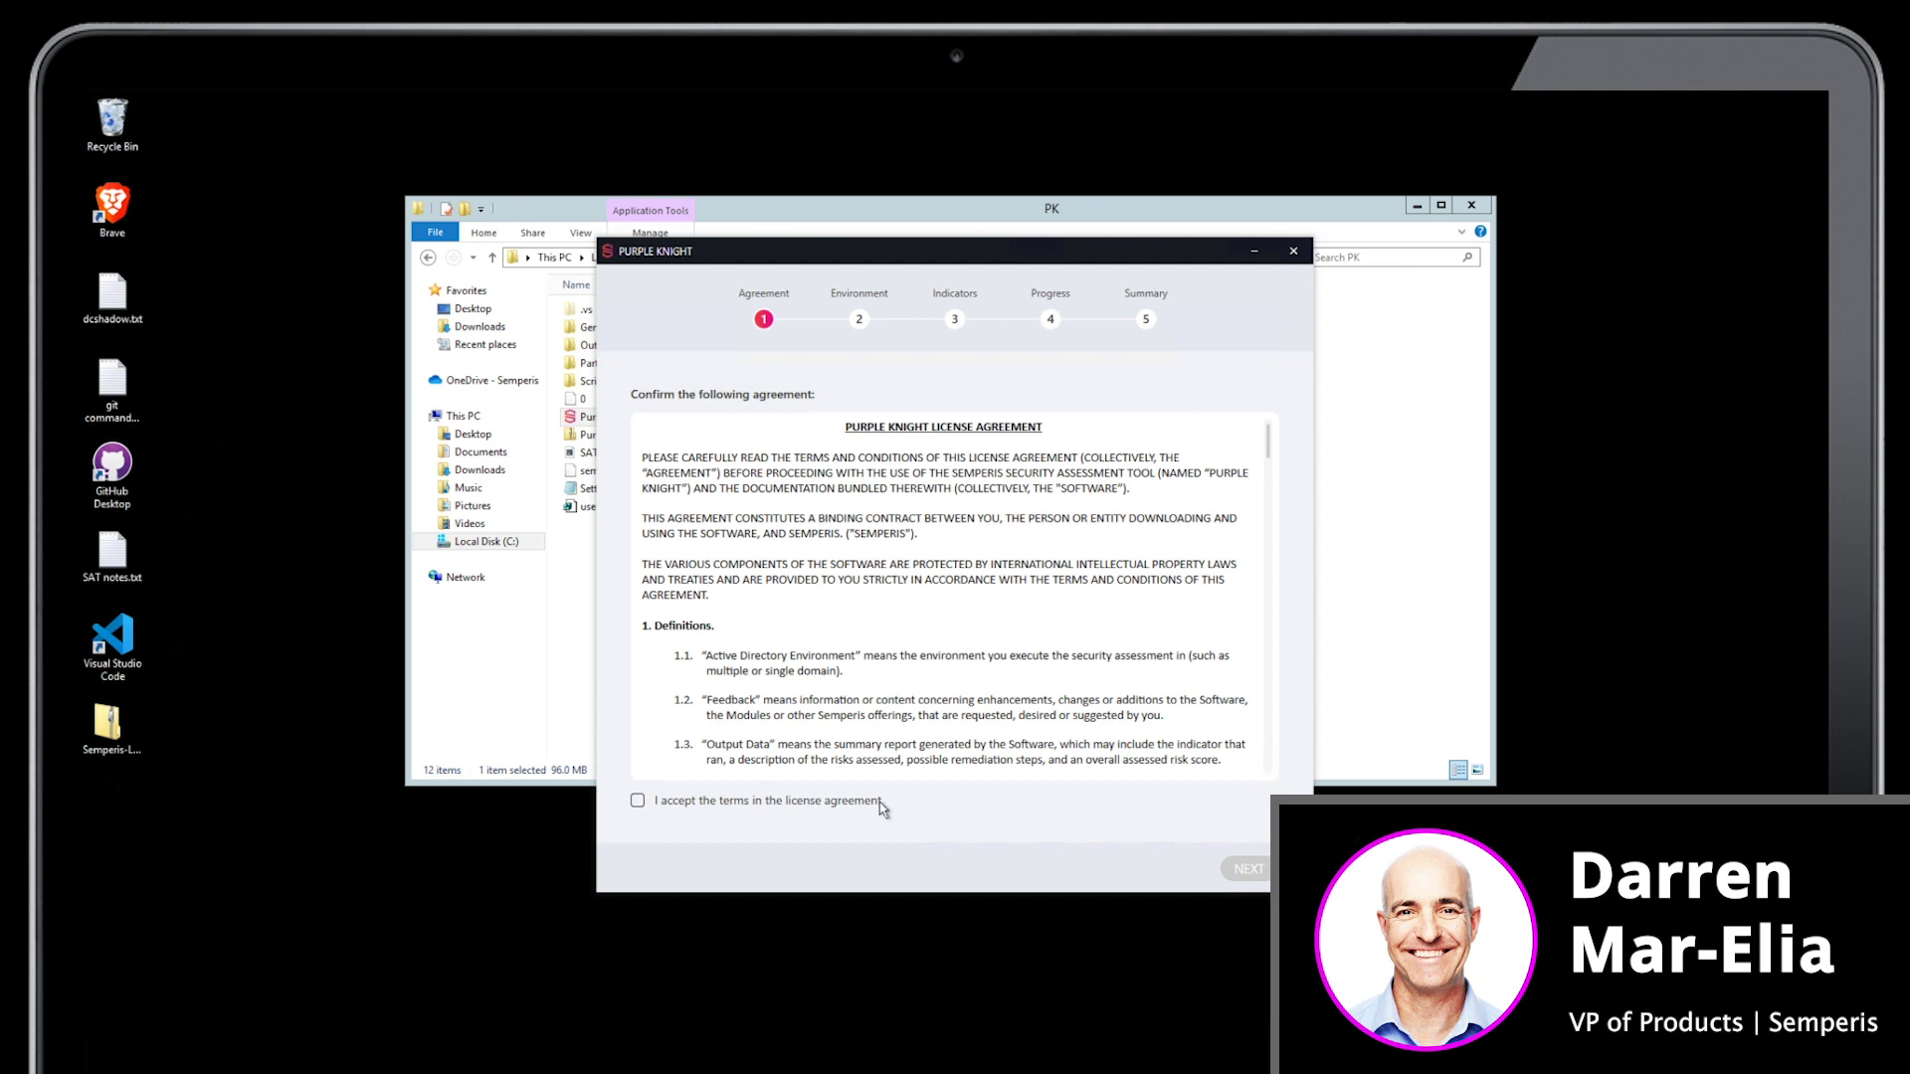
{"action": "left_click", "coordinate": [881, 802]}
{"action": "key", "text": "Return"}
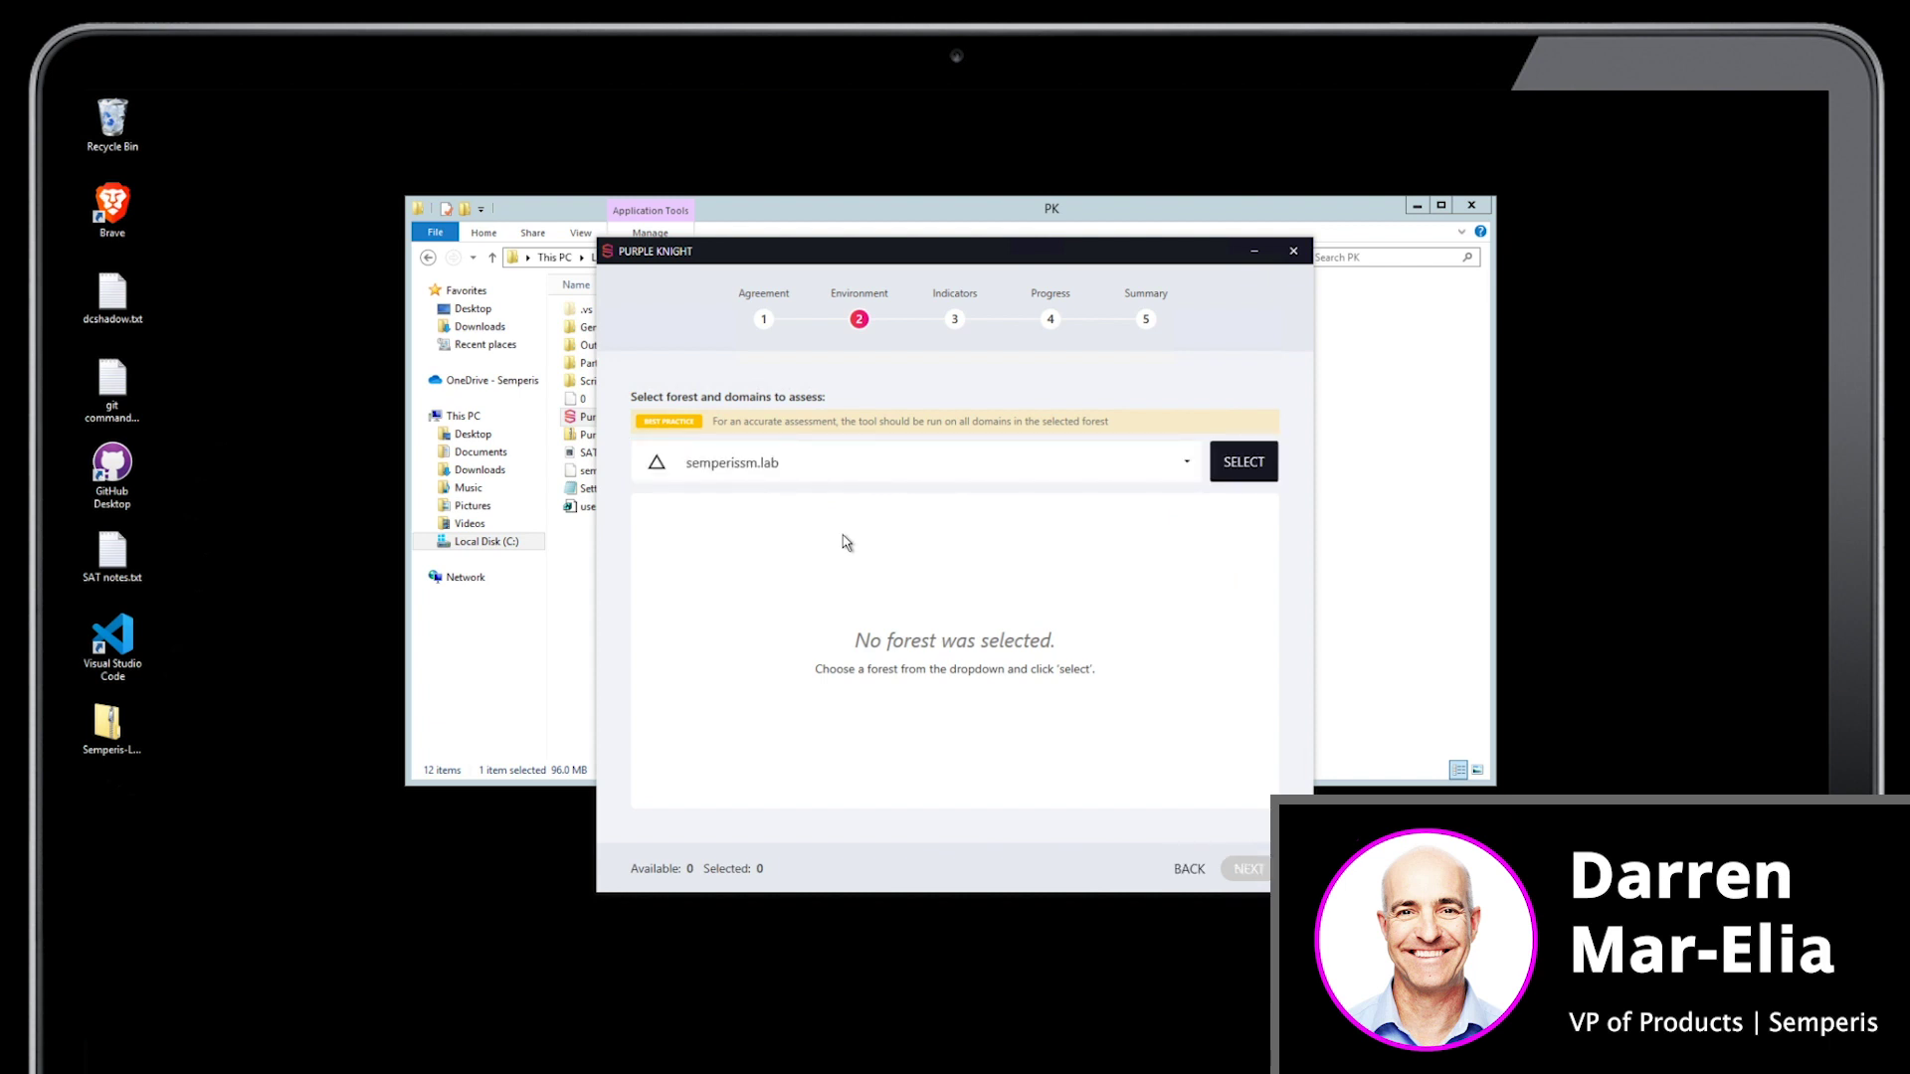
Step: Select the semperissm.lab forest and expand it to reveal eu.semperissm.lab
{"action": "left_click", "coordinate": [1243, 463]}
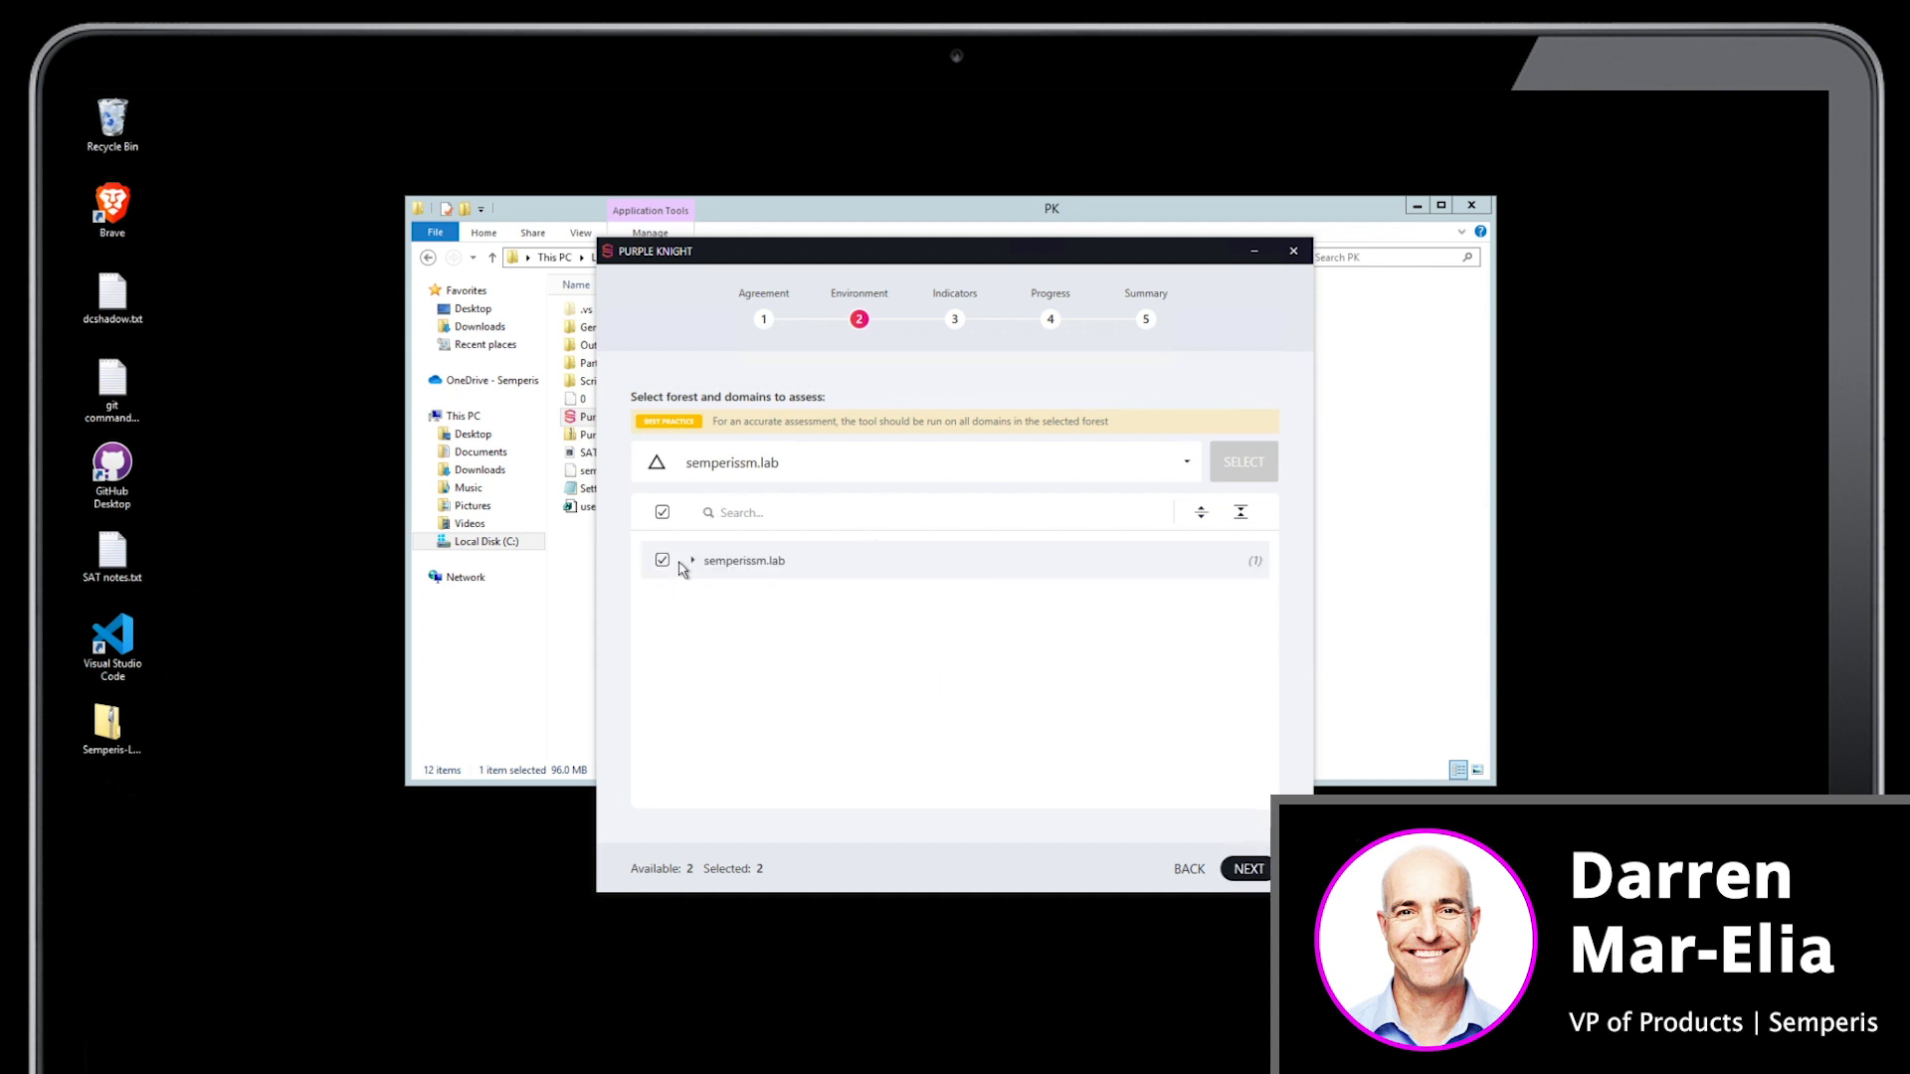
{"action": "left_click", "coordinate": [693, 561]}
Step: Open the security tests list, expand AD Delegation, and read the computer-account and Guest account indicators
{"action": "left_click", "coordinate": [1246, 868]}
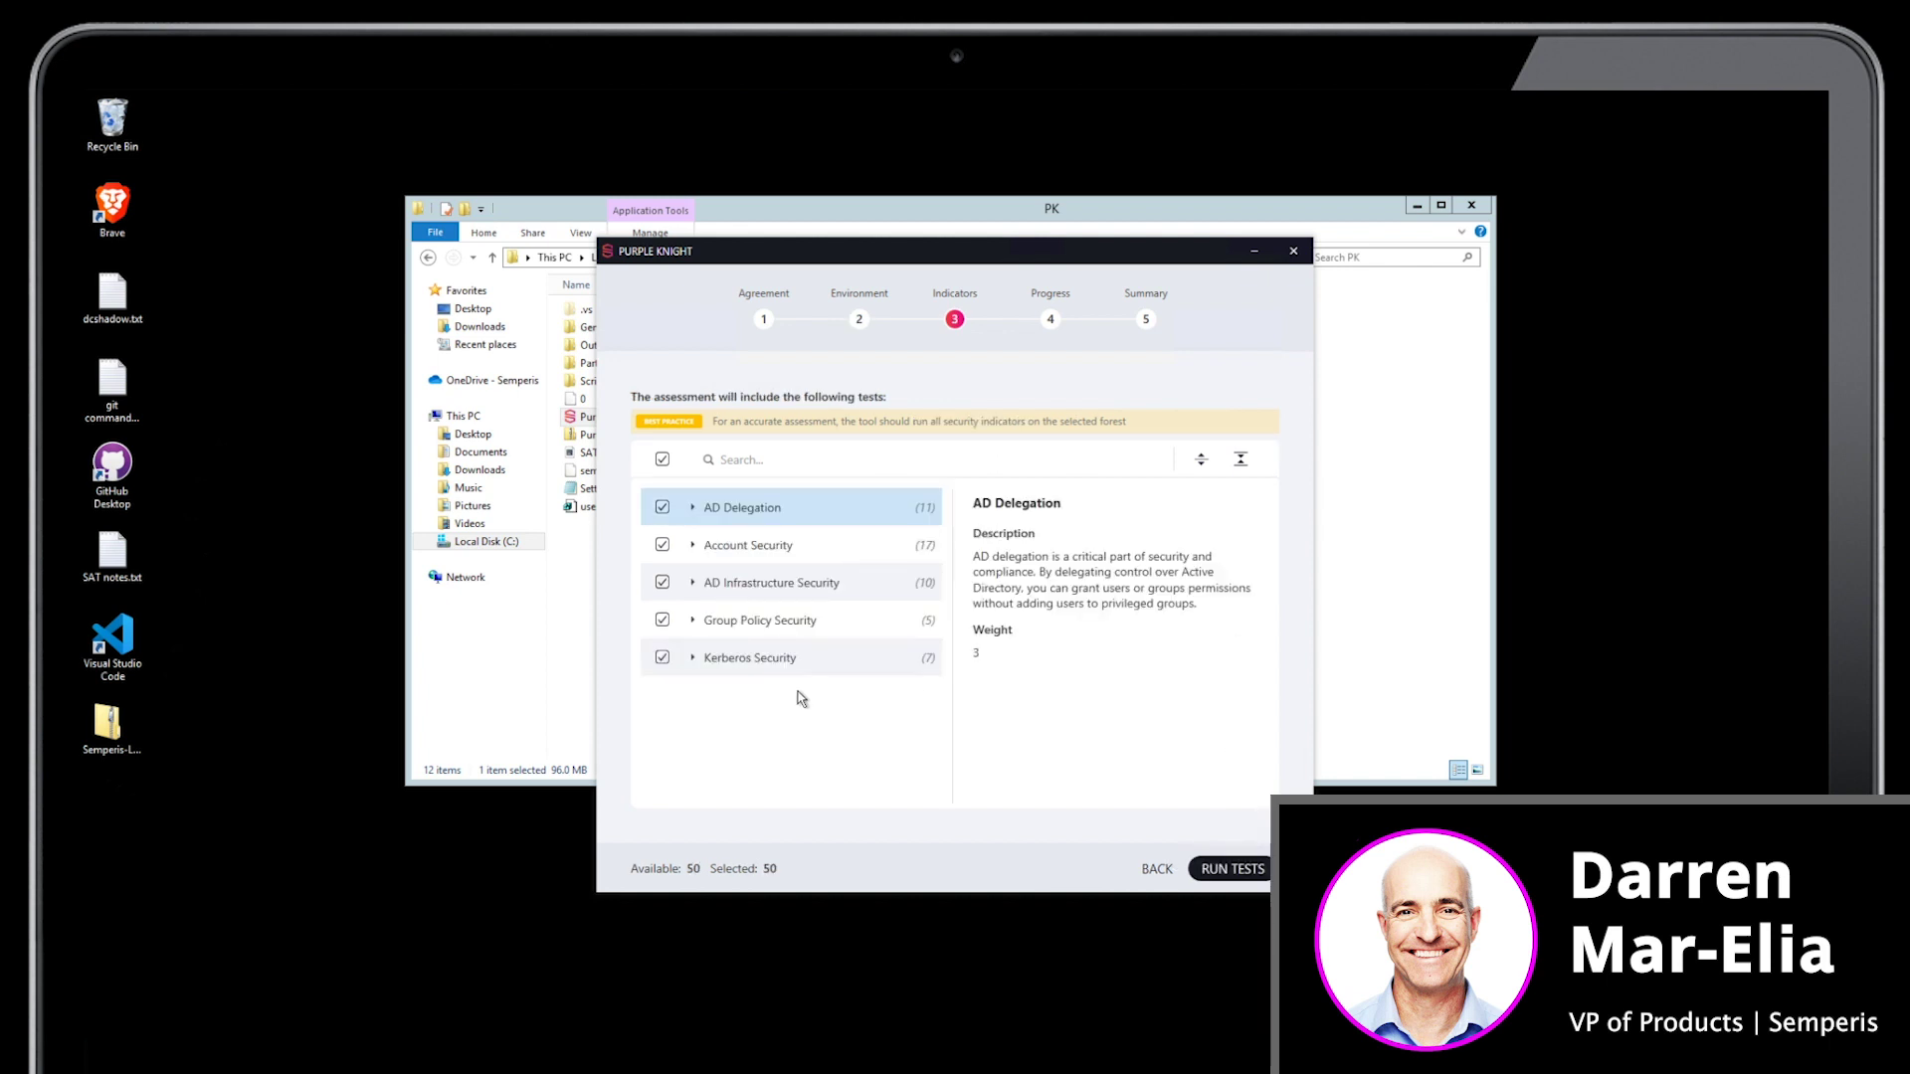
{"action": "left_click", "coordinate": [694, 509]}
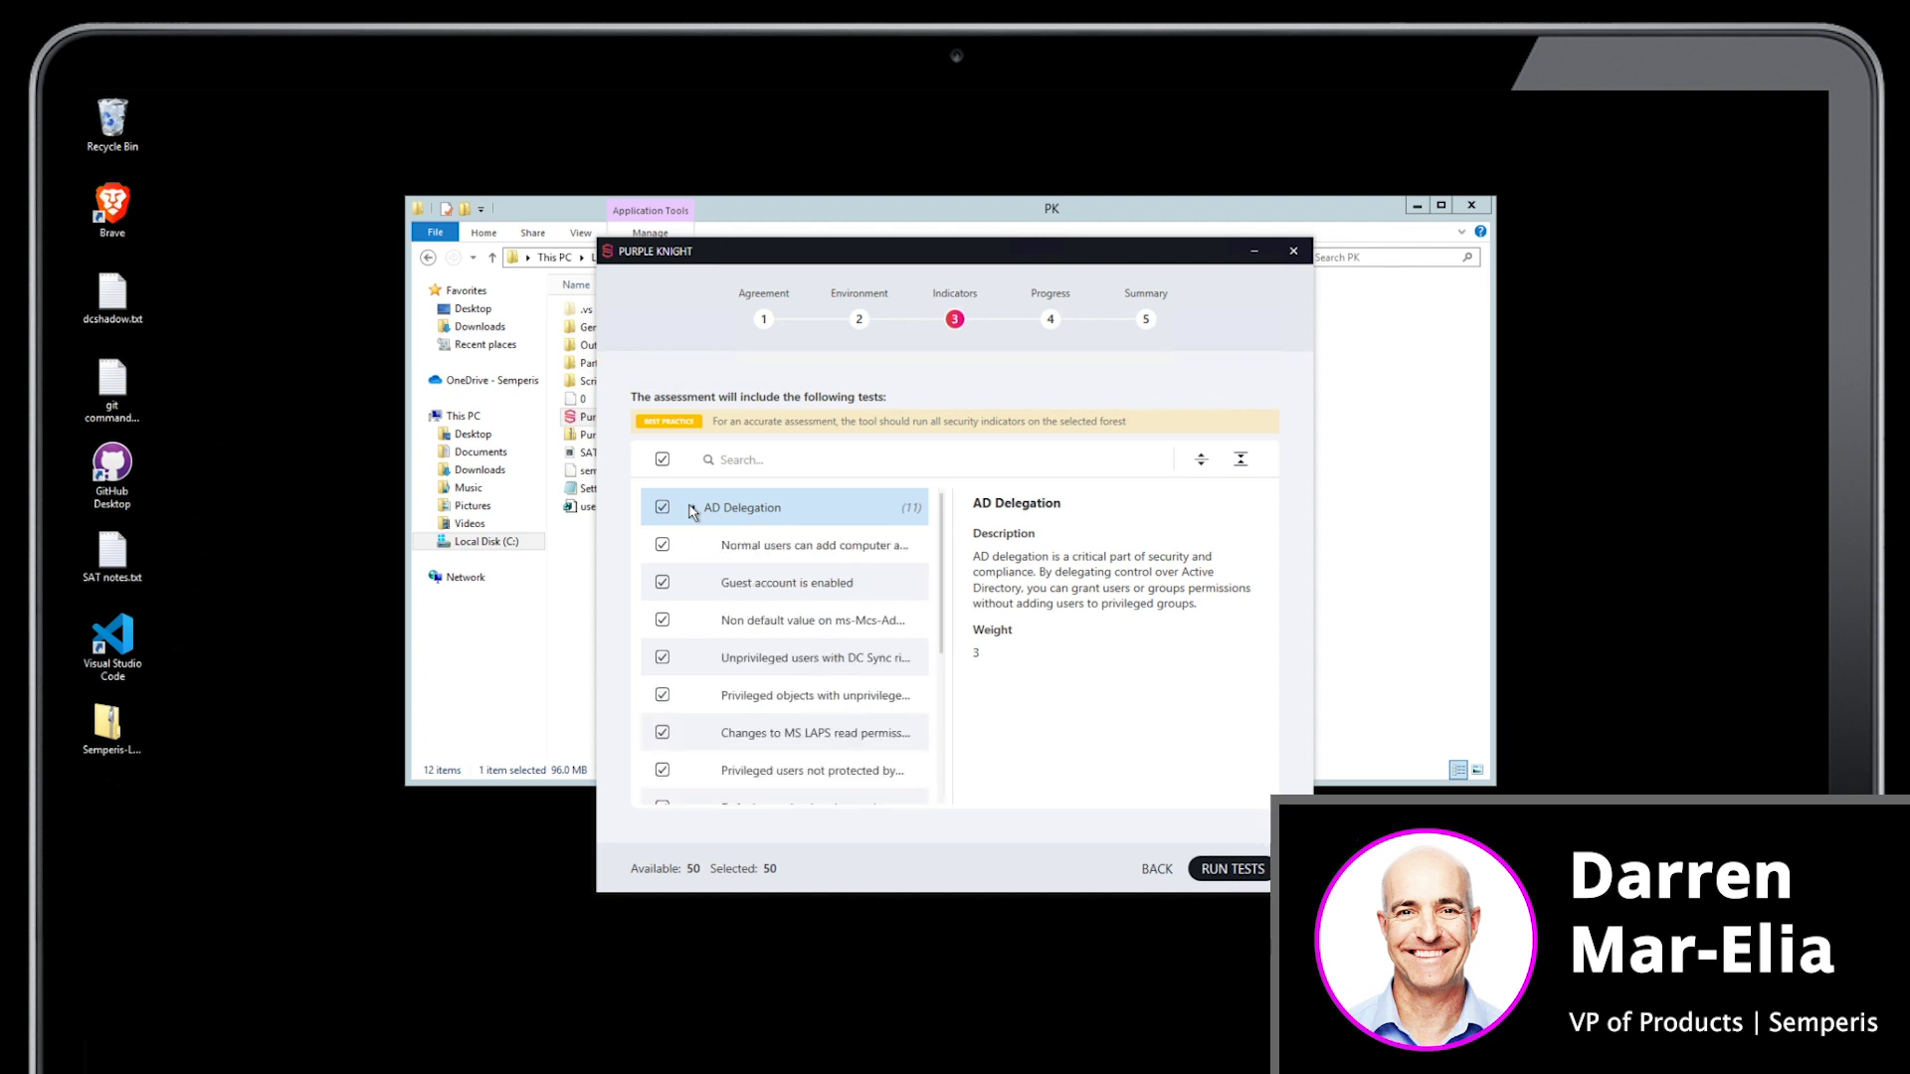
{"action": "left_click", "coordinate": [796, 547]}
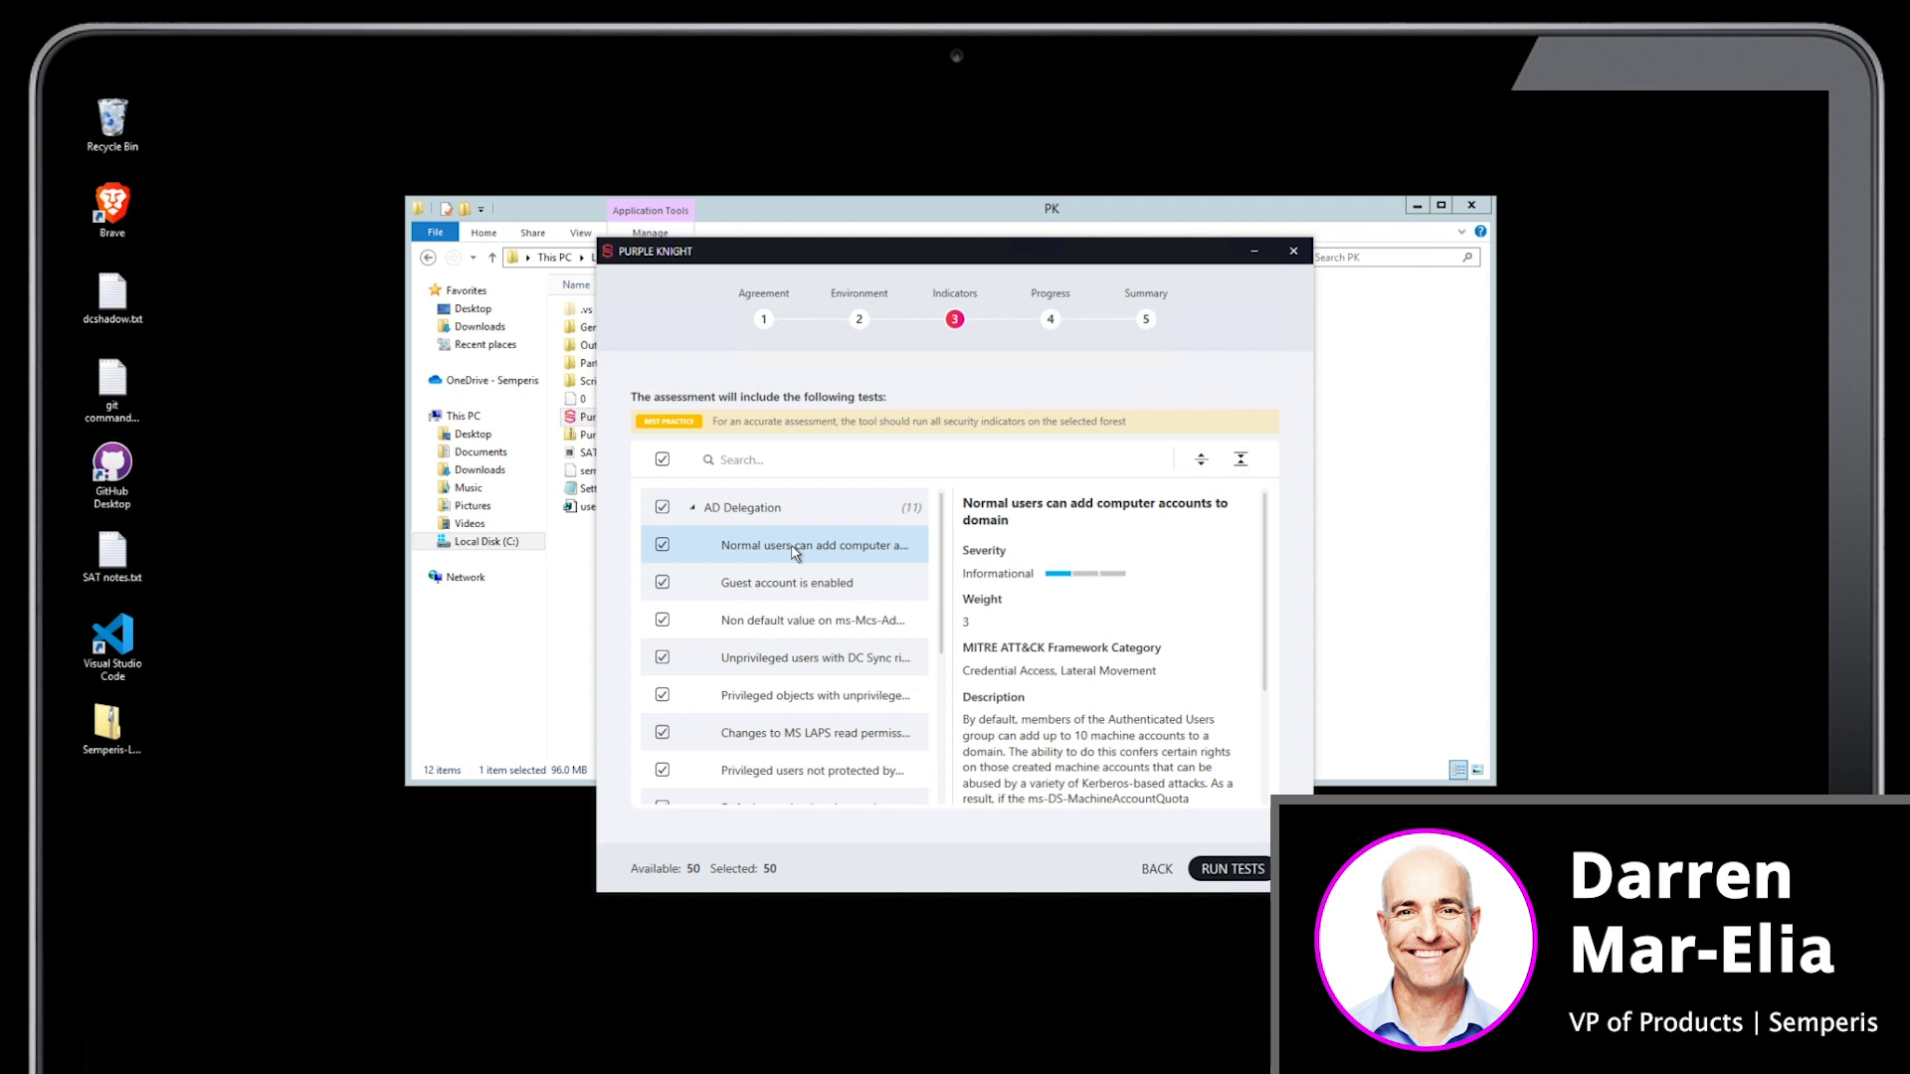
{"action": "left_click", "coordinate": [798, 588]}
Step: Read the non-default ms-Mcs-AdmPwd and default security descriptor schema change indicator details
{"action": "left_click", "coordinate": [799, 622]}
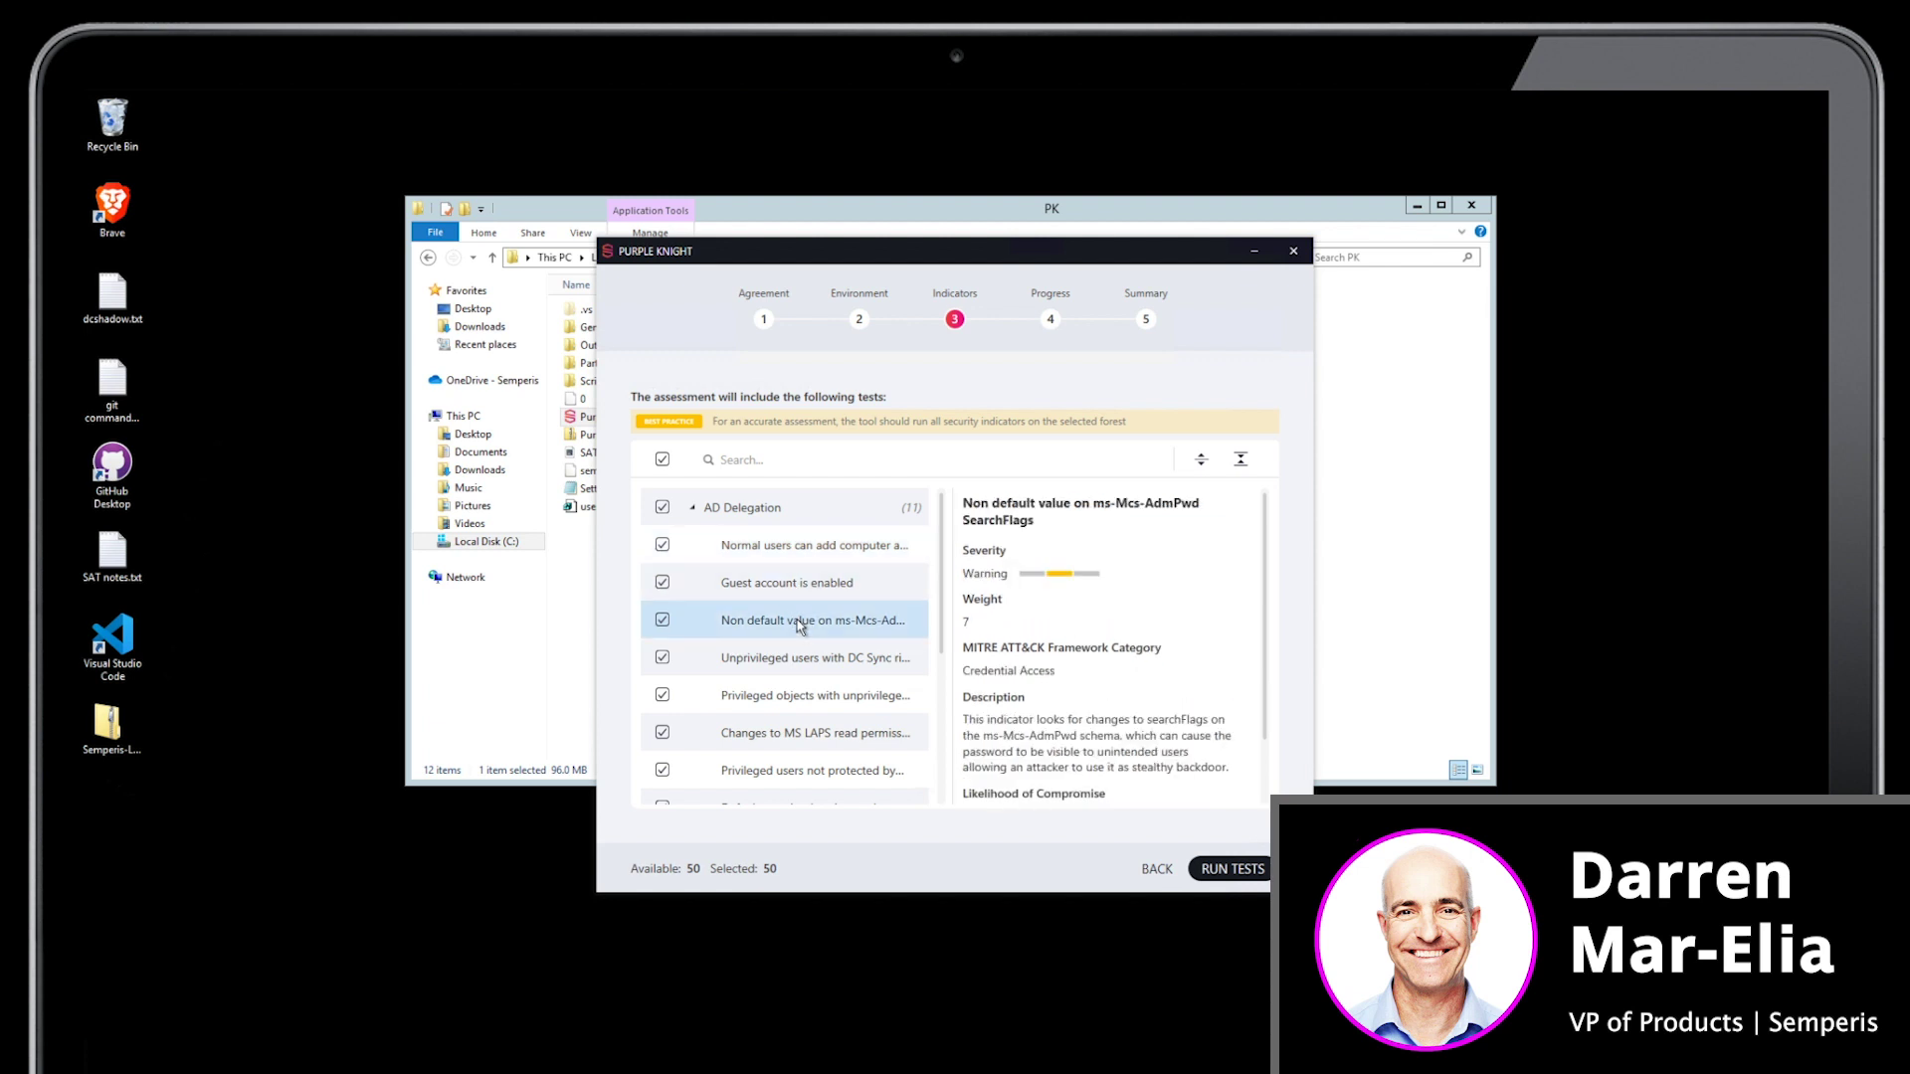
{"action": "scroll", "coordinate": [798, 622], "scroll_direction": "down", "scroll_amount": 2}
{"action": "left_click", "coordinate": [796, 587]}
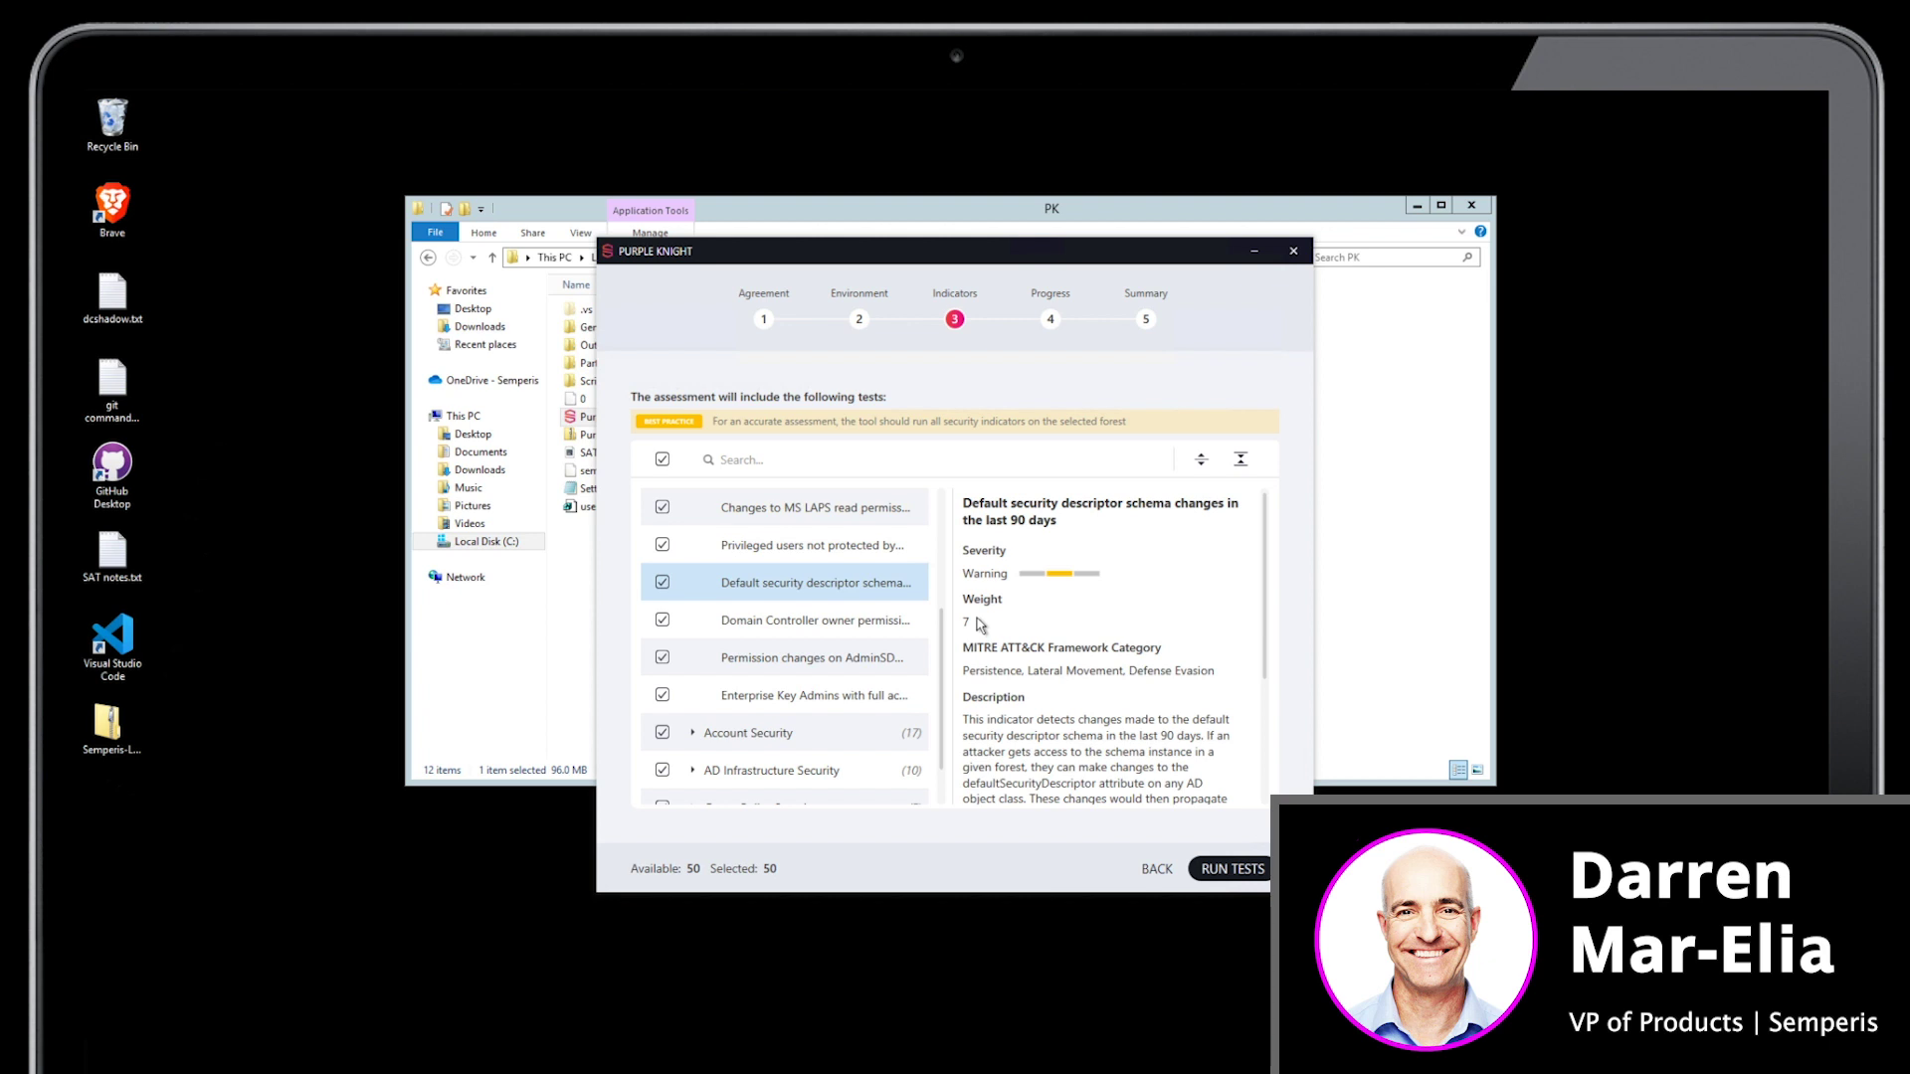
{"action": "scroll", "coordinate": [980, 620], "scroll_direction": "down", "scroll_amount": 1}
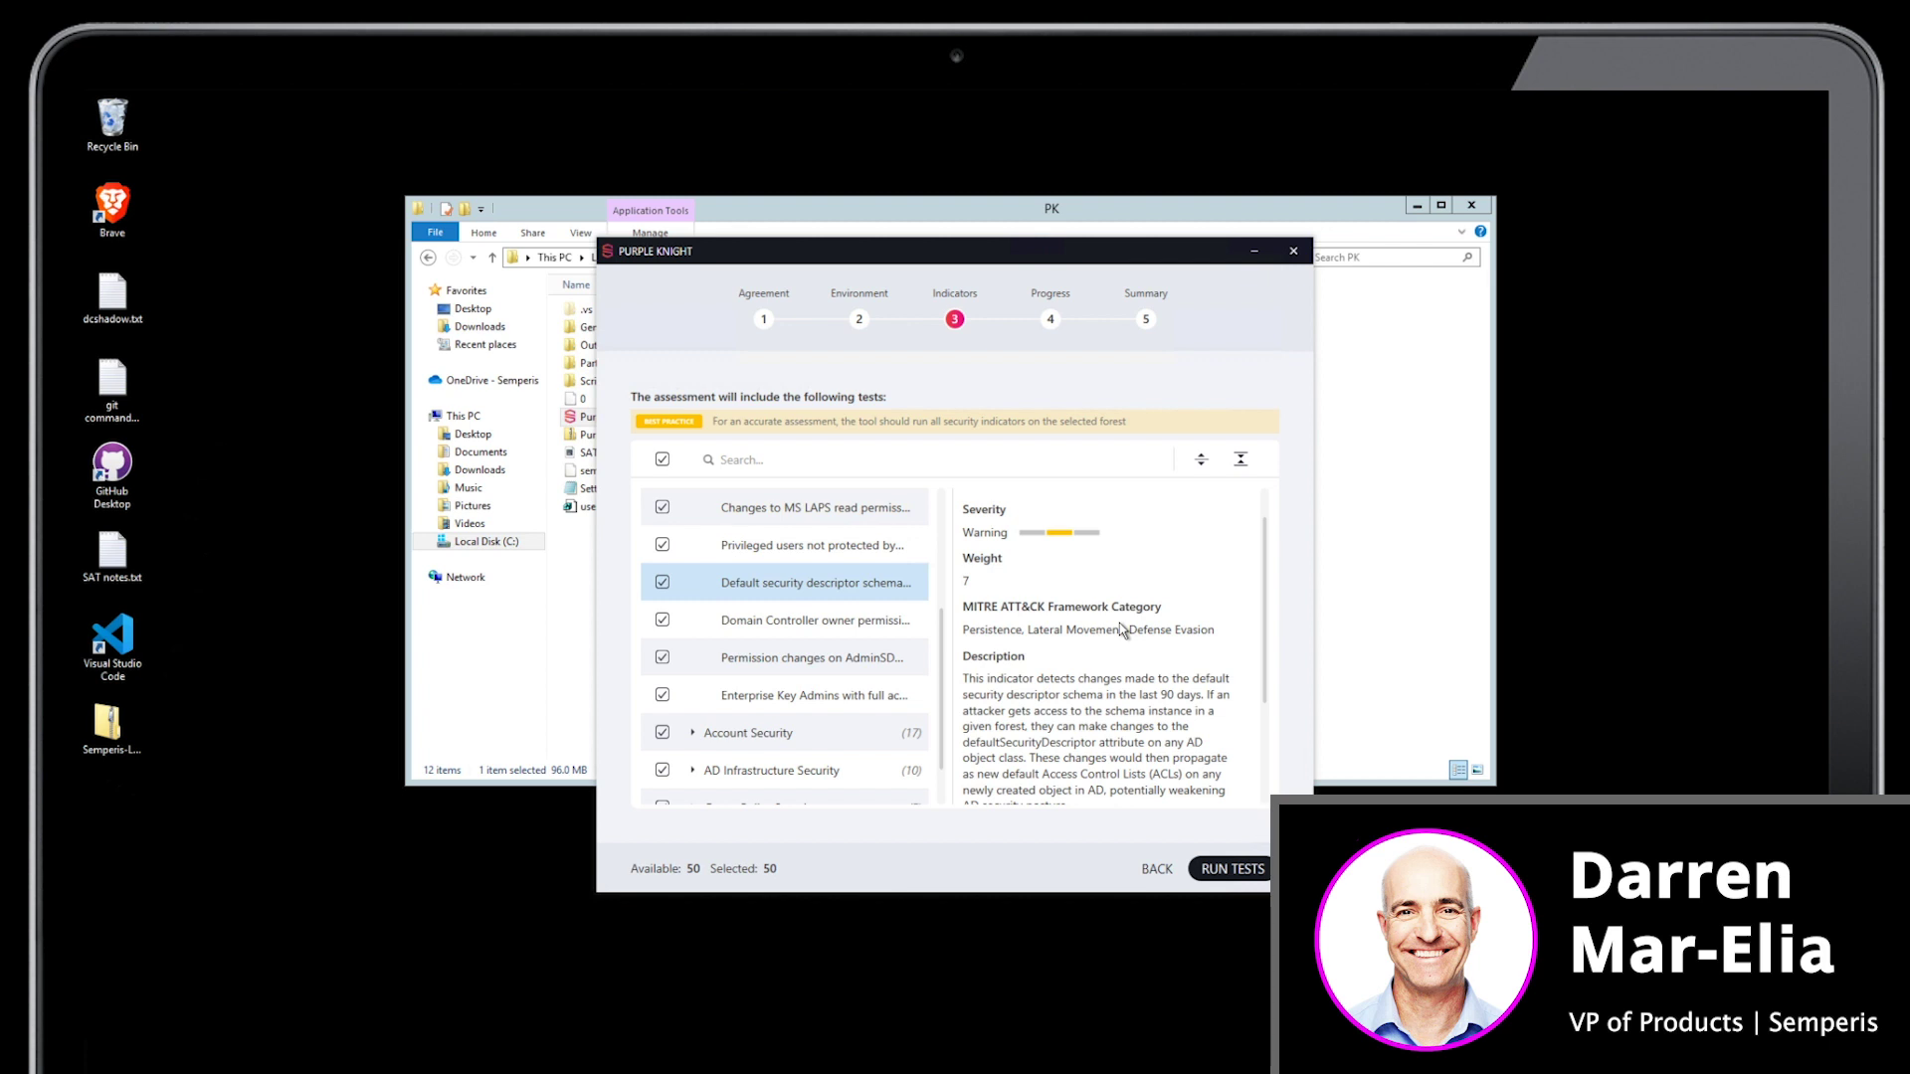
{"action": "scroll", "coordinate": [1120, 627], "scroll_direction": "down", "scroll_amount": 3}
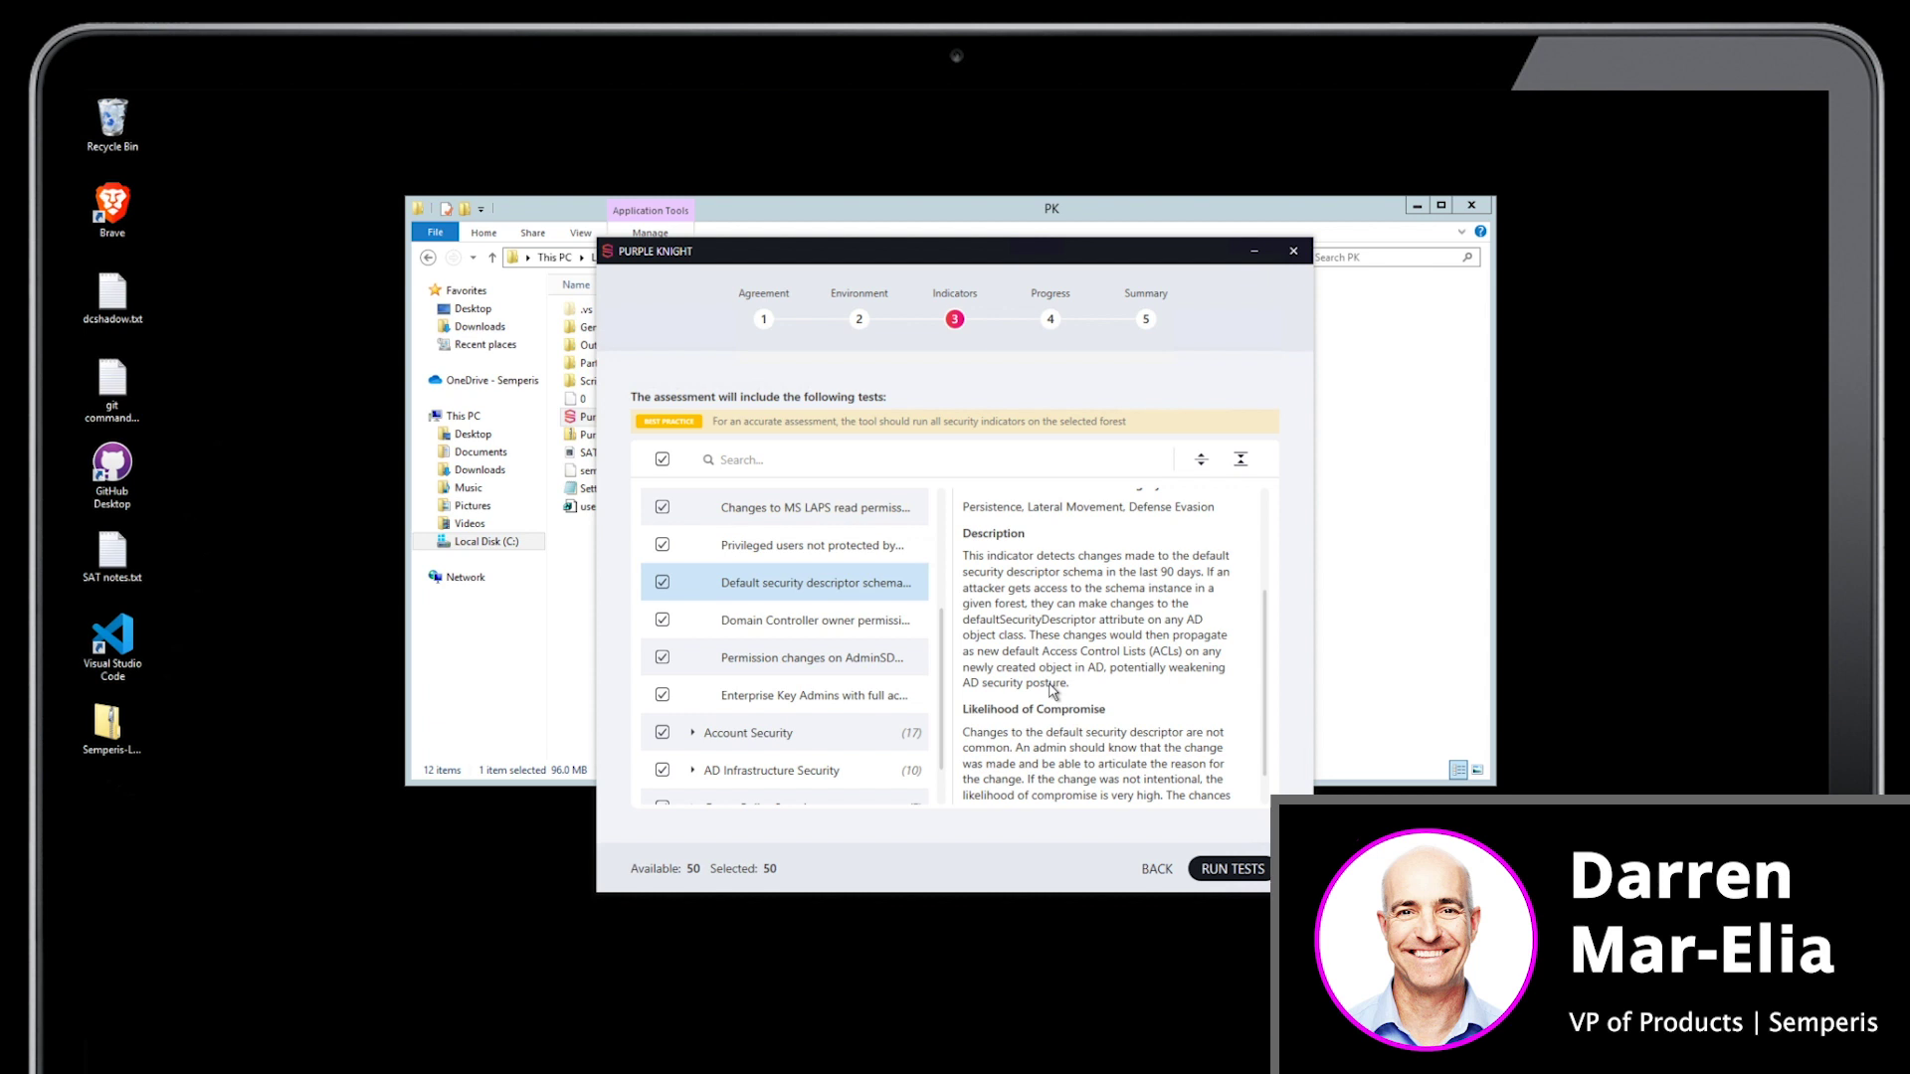
{"action": "left_click", "coordinate": [663, 584]}
{"action": "scroll", "coordinate": [756, 609], "scroll_direction": "down", "scroll_amount": 1}
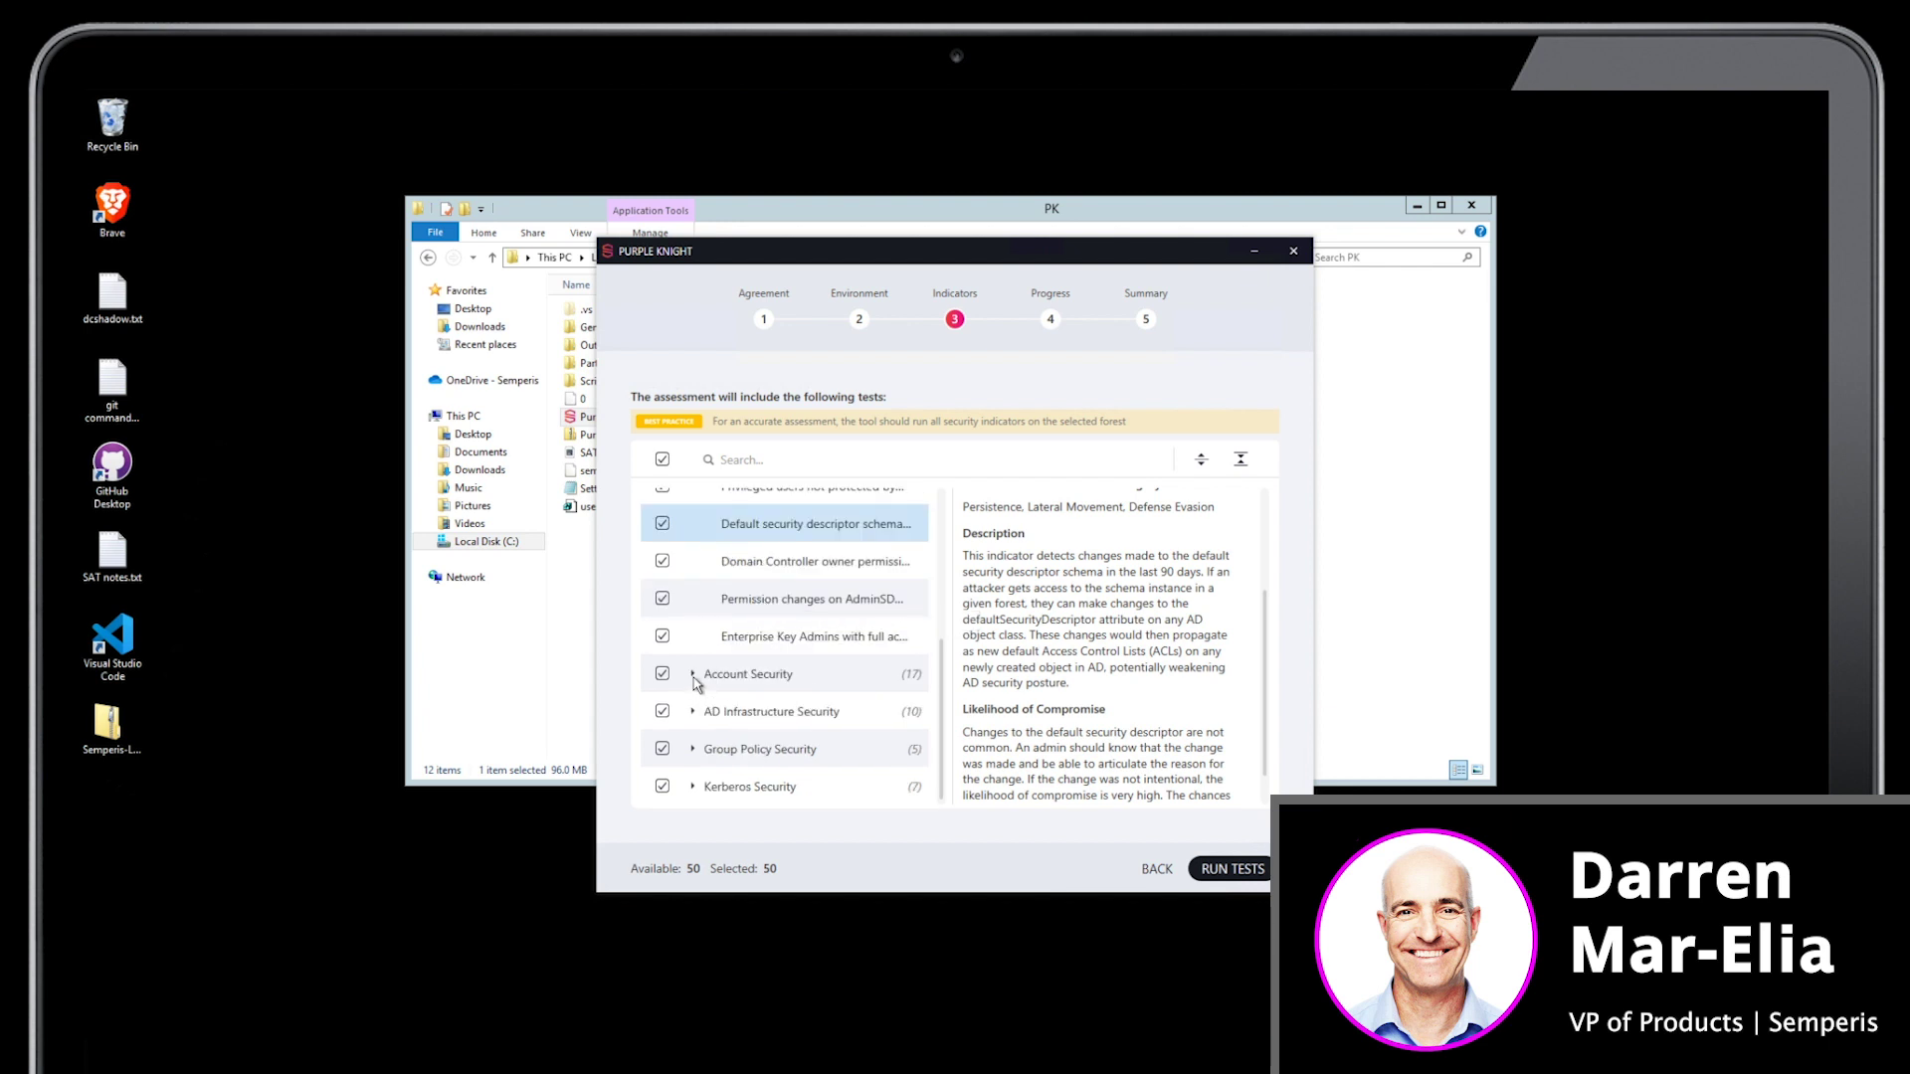
{"action": "scroll", "coordinate": [701, 656], "scroll_direction": "up", "scroll_amount": 3}
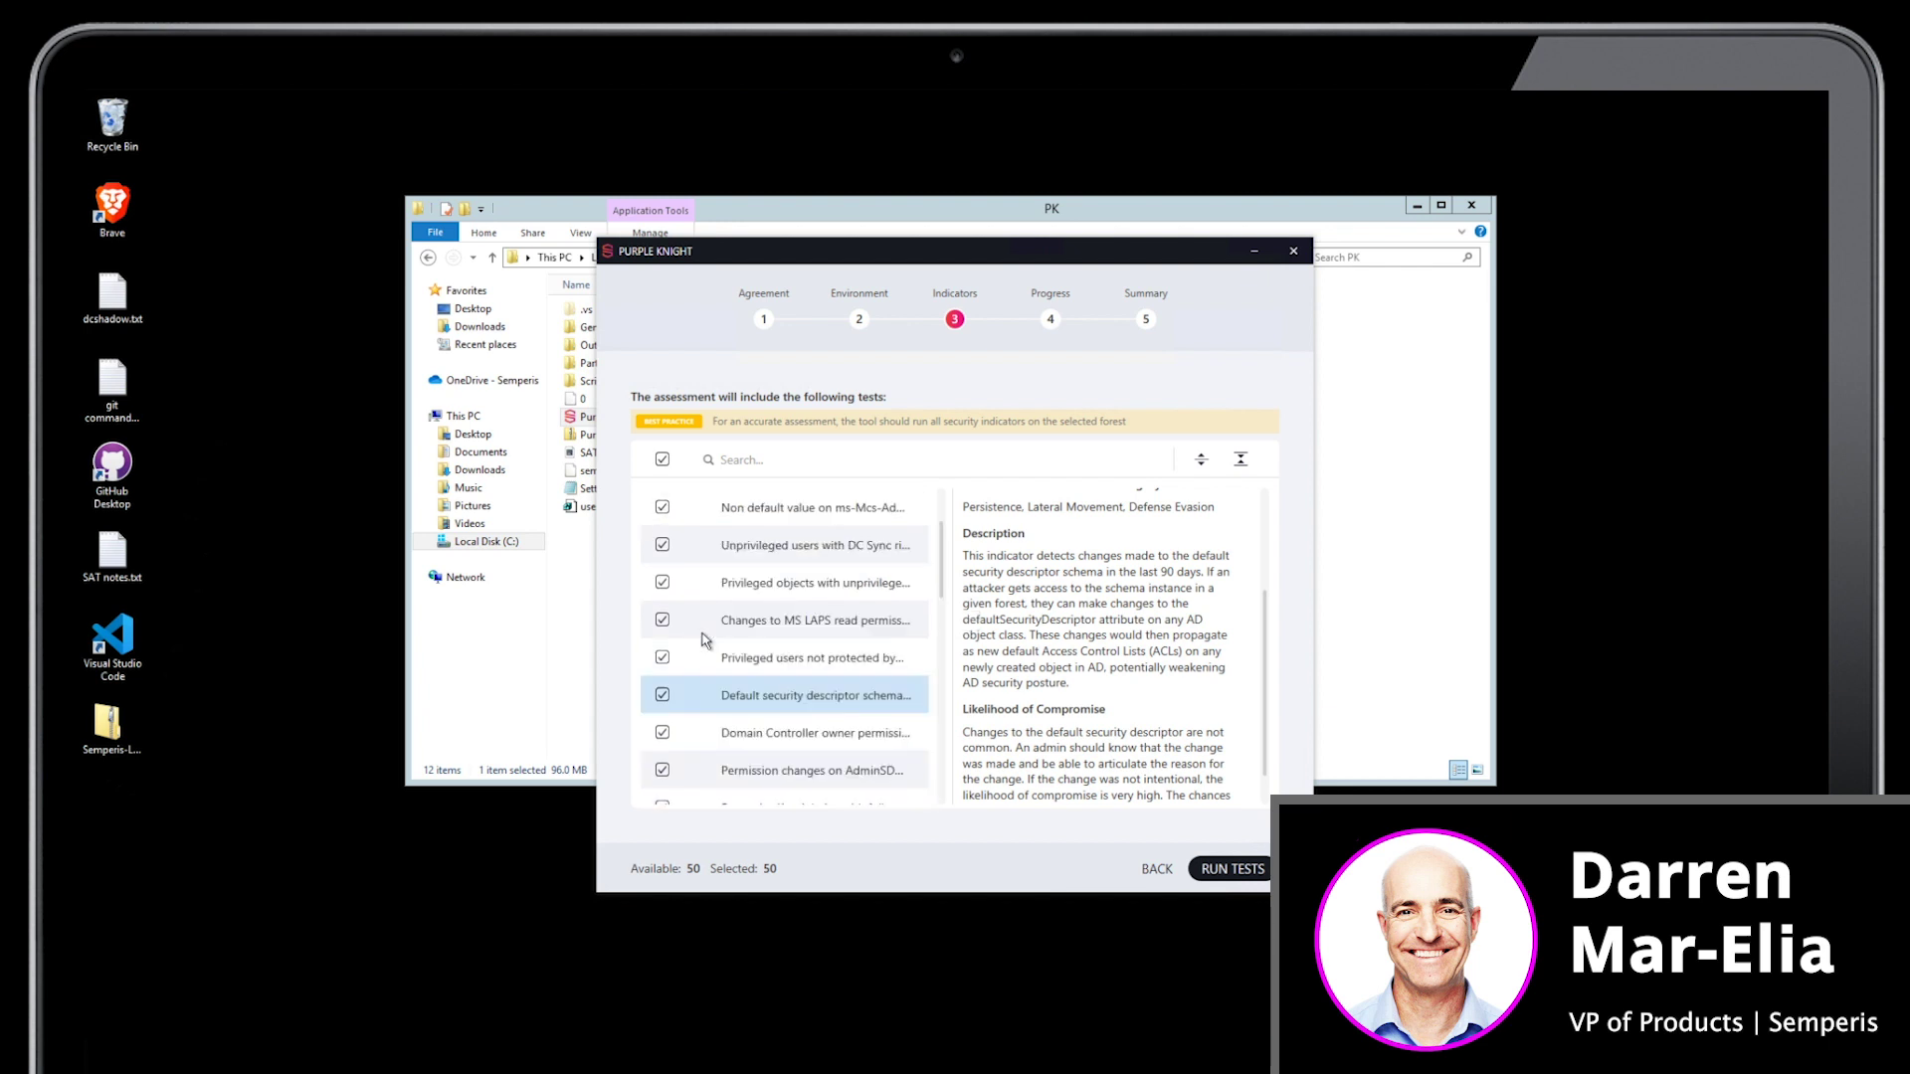
{"action": "scroll", "coordinate": [704, 638], "scroll_direction": "down", "scroll_amount": 4}
{"action": "scroll", "coordinate": [704, 637], "scroll_direction": "down", "scroll_amount": 5}
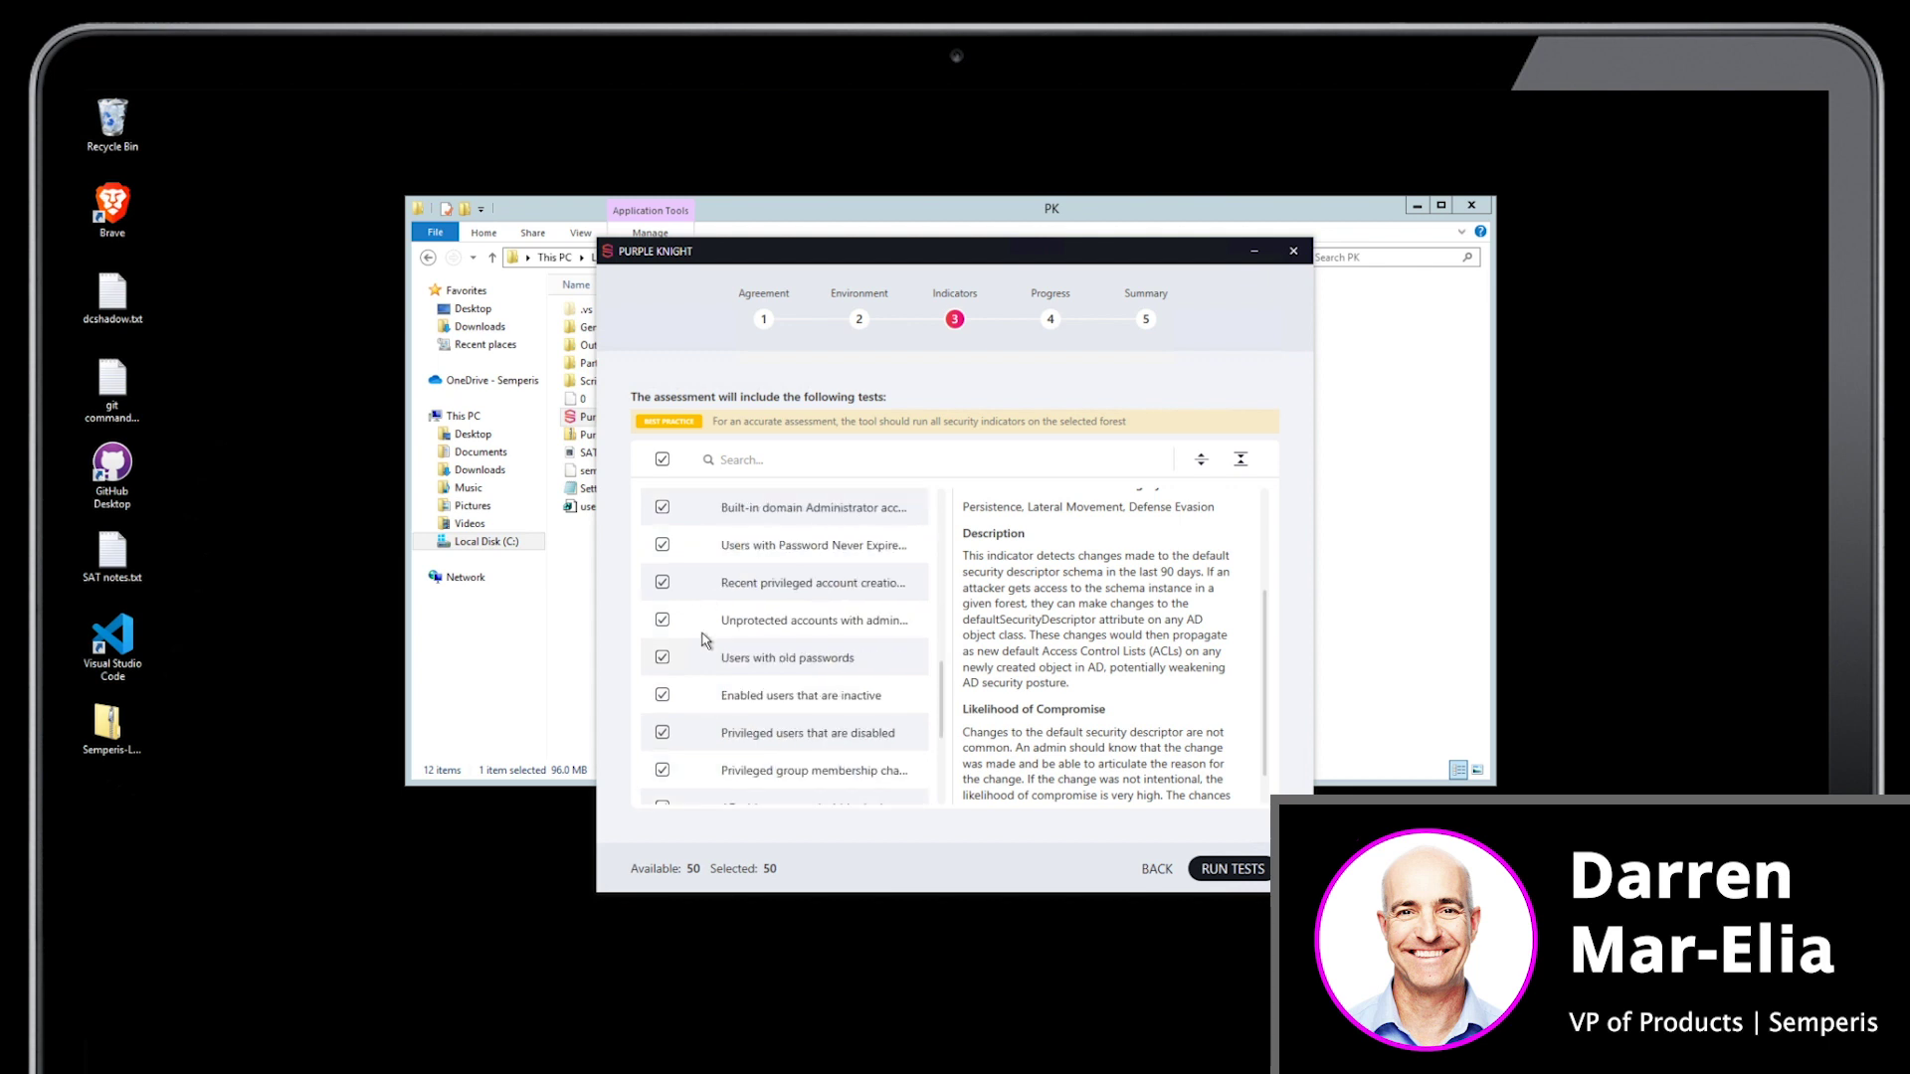
{"action": "scroll", "coordinate": [703, 638], "scroll_direction": "down", "scroll_amount": 4}
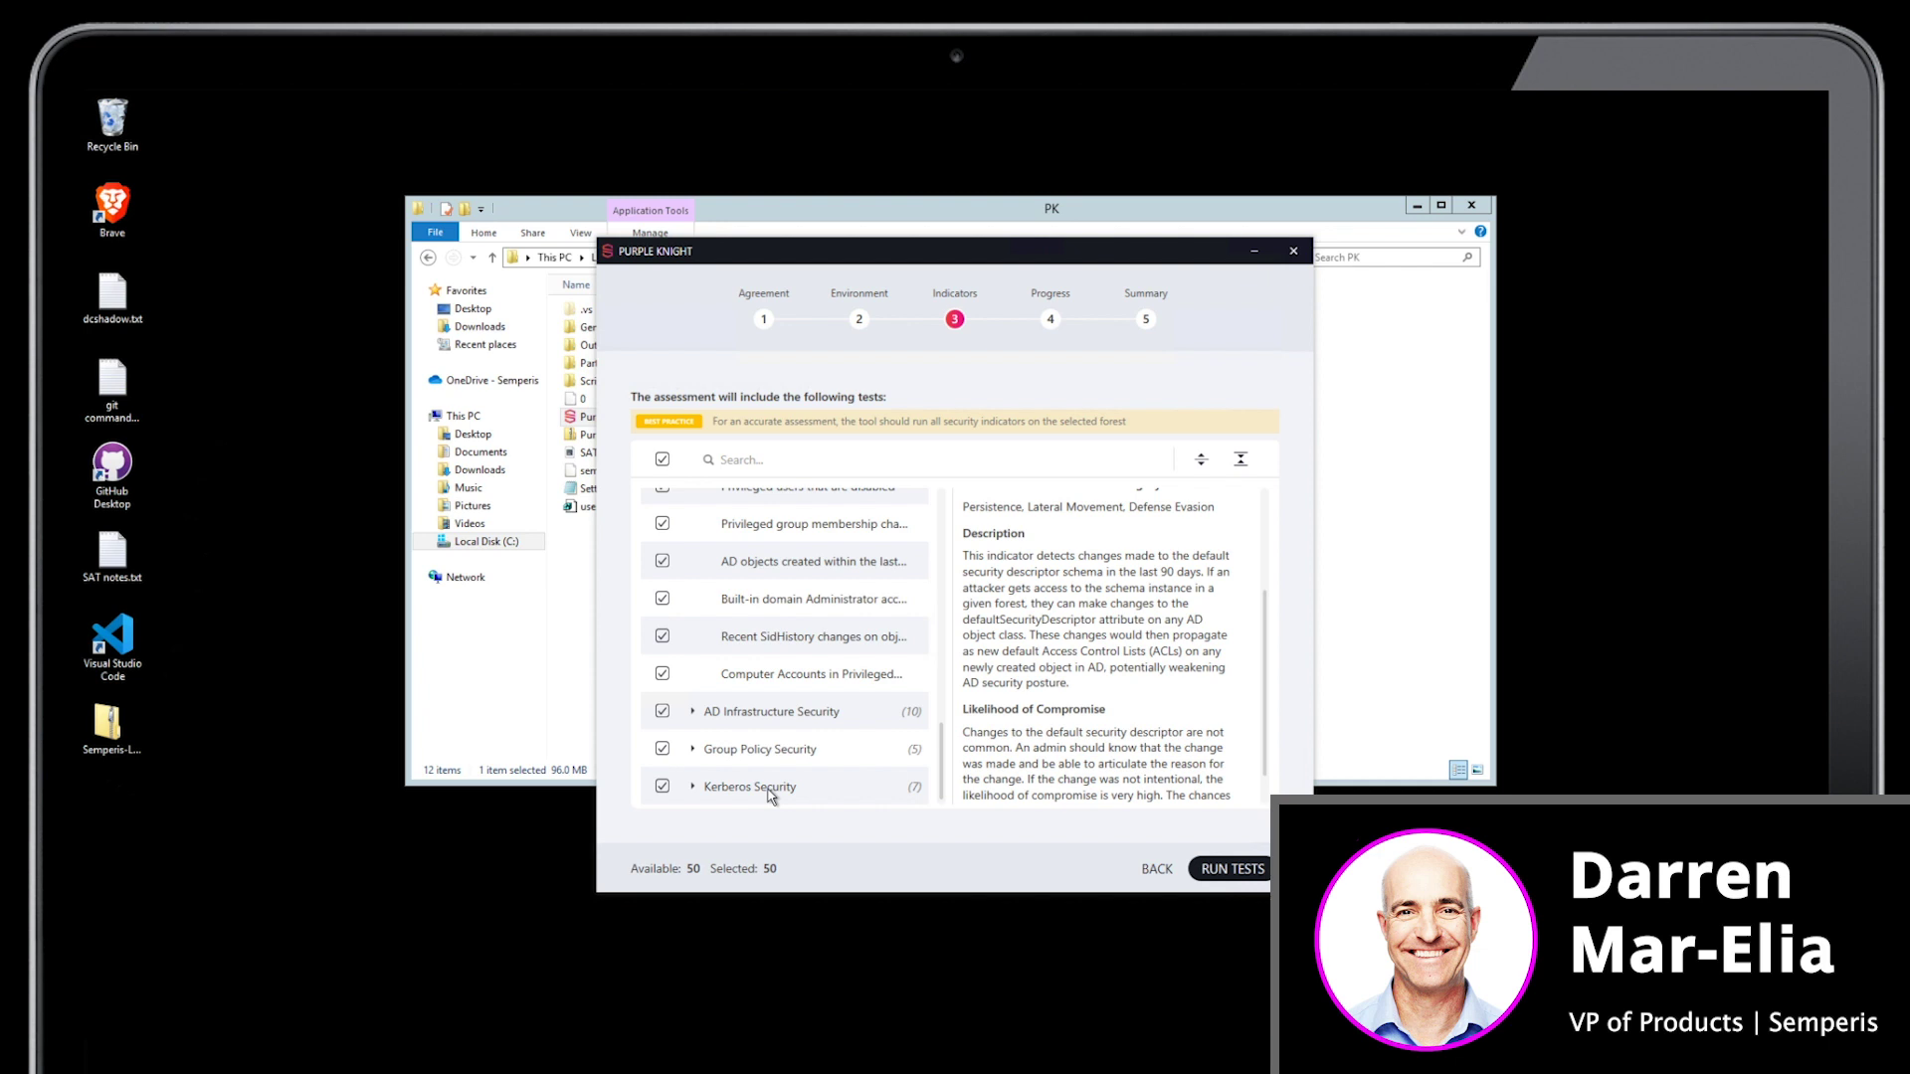
Step: Run all 50 selected tests, checking AD Delegation results before collapsing the category
{"action": "left_click", "coordinate": [1223, 871]}
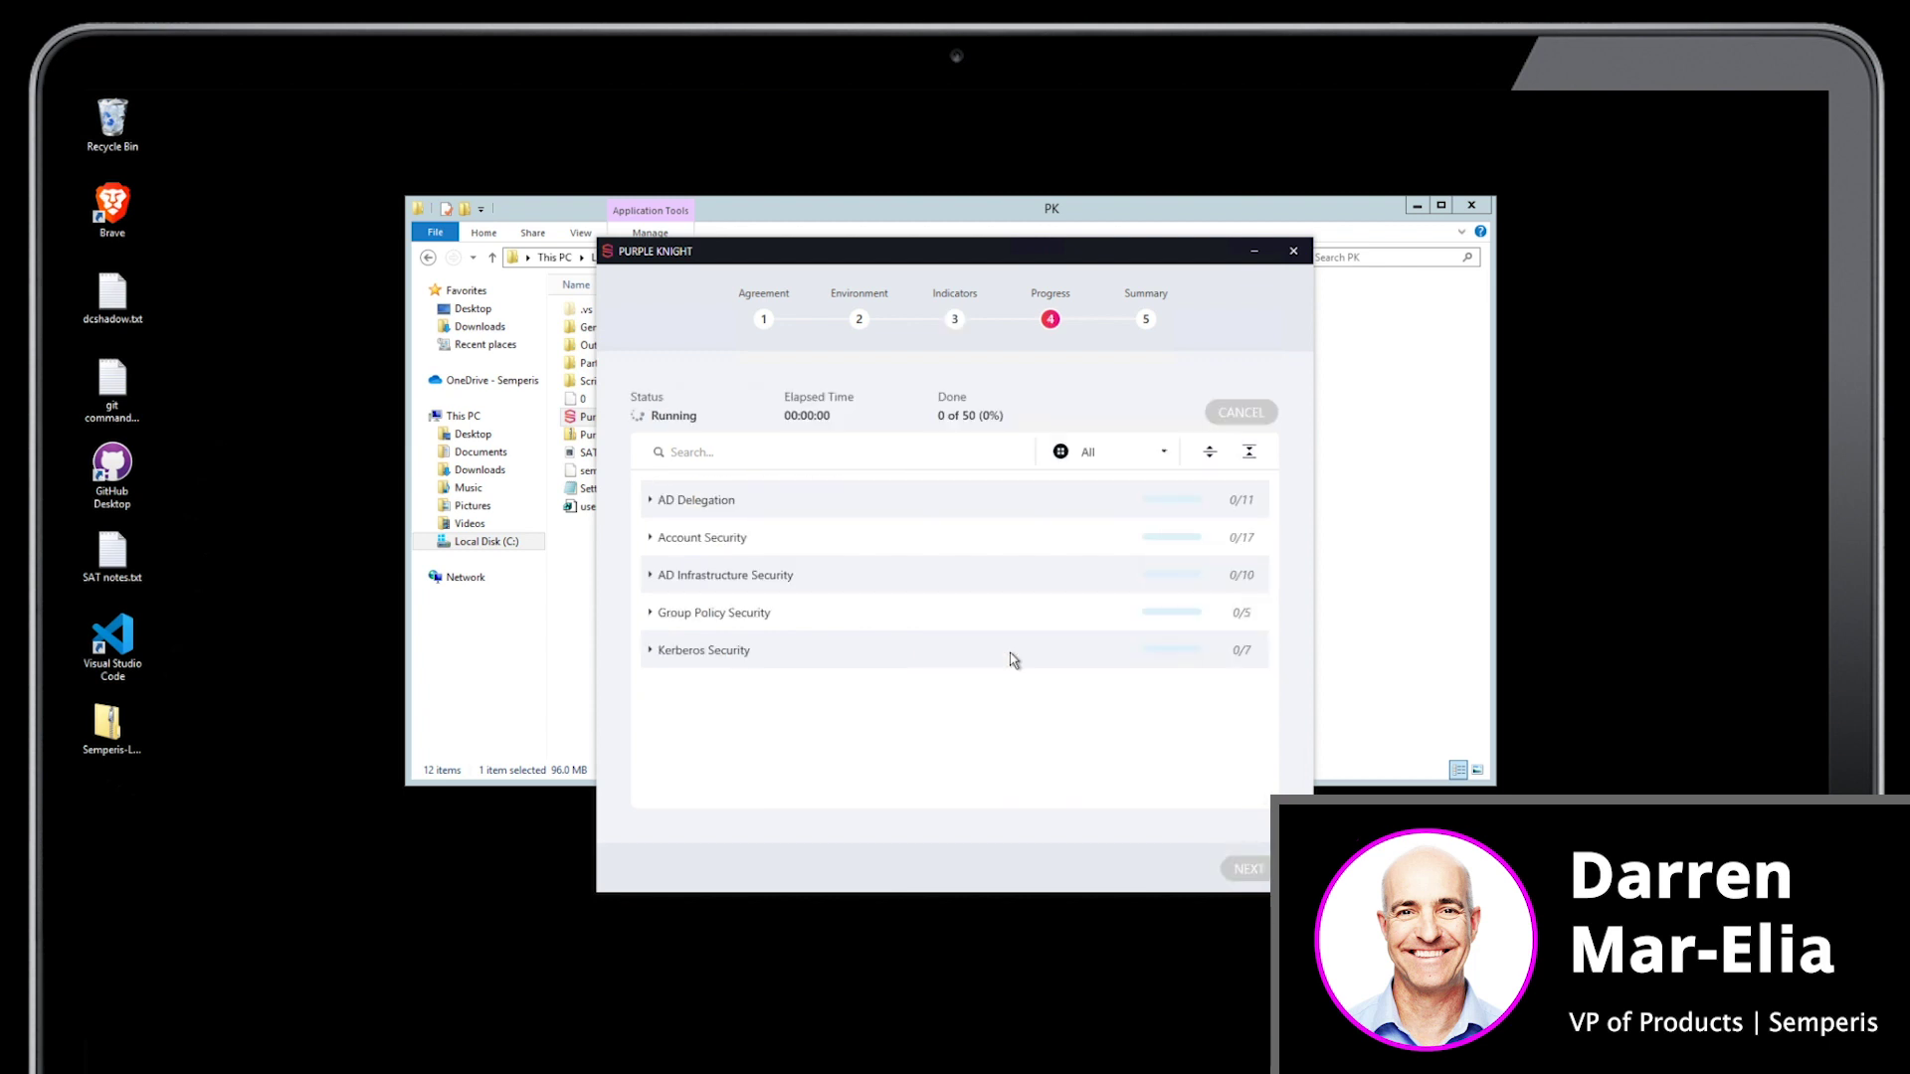
{"action": "left_click", "coordinate": [657, 503]}
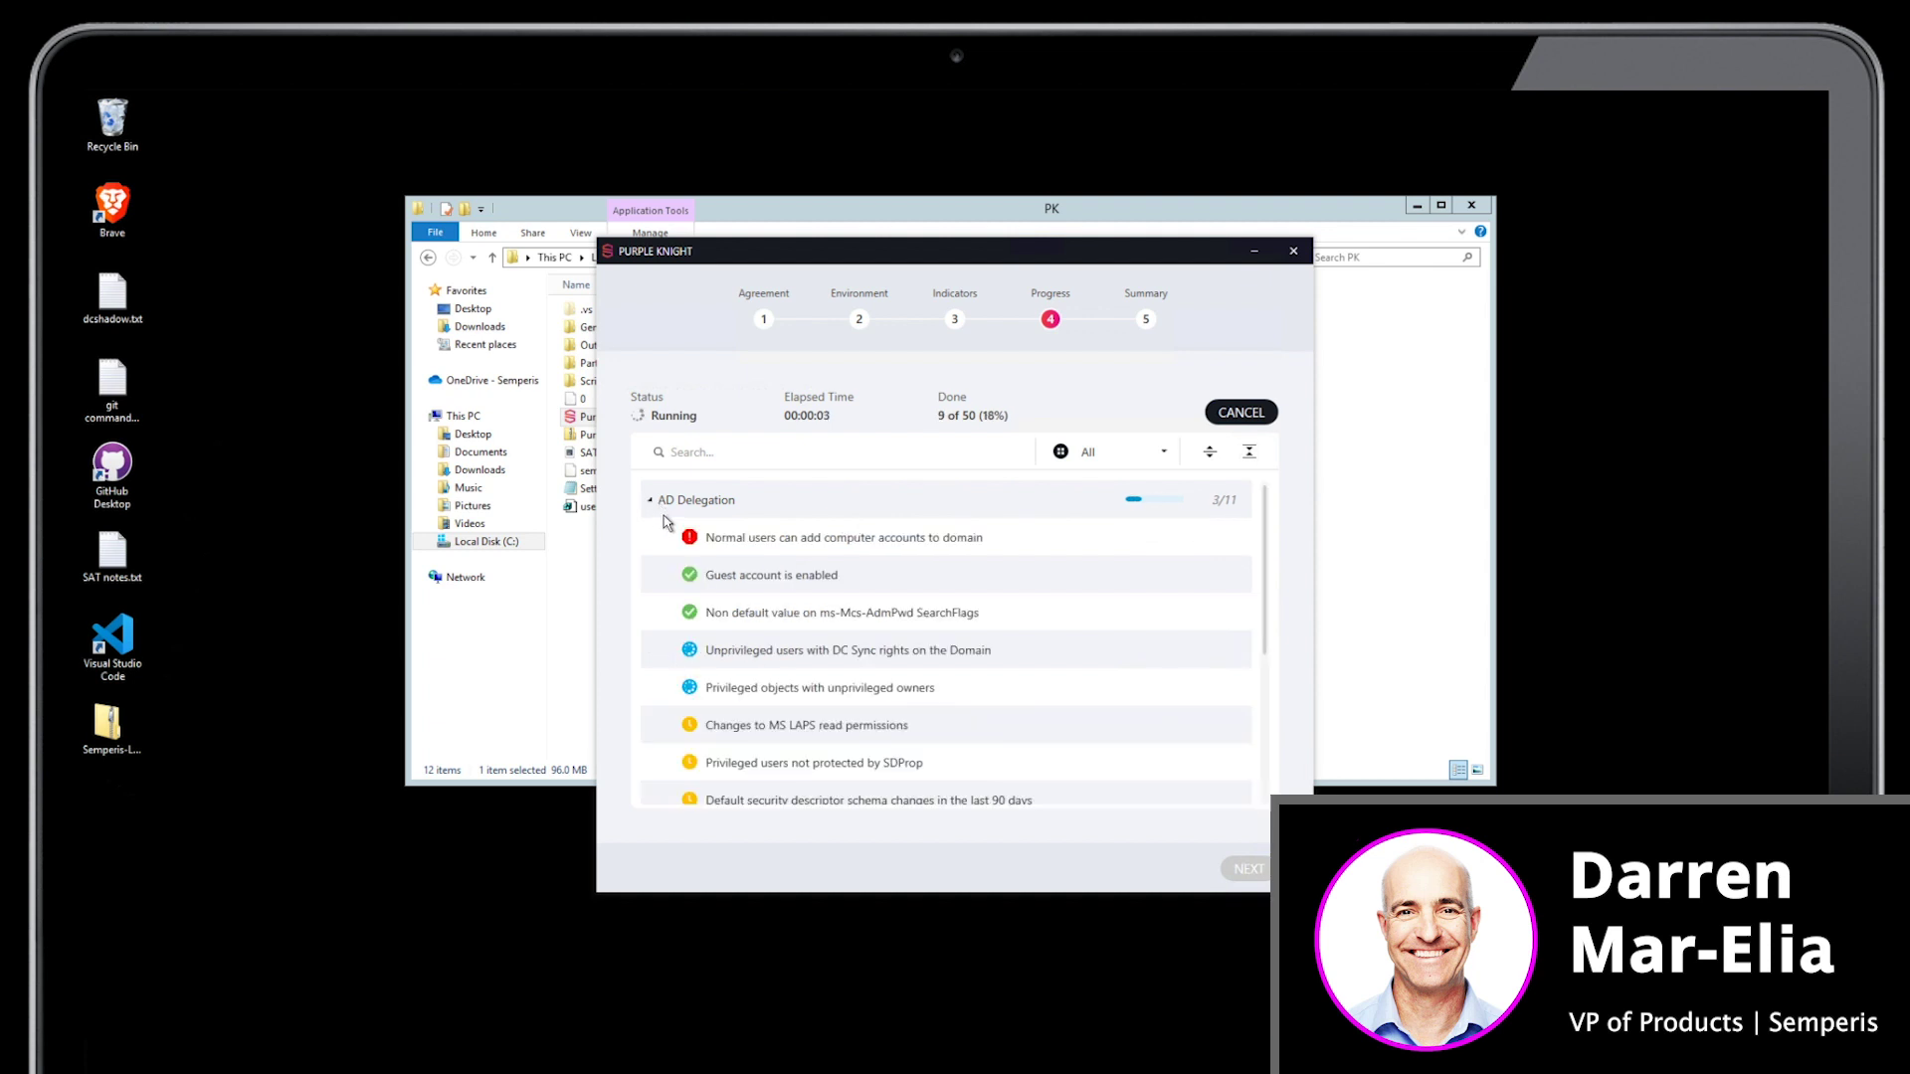
{"action": "scroll", "coordinate": [667, 522], "scroll_direction": "down", "scroll_amount": 3}
{"action": "scroll", "coordinate": [667, 657], "scroll_direction": "up", "scroll_amount": 3}
{"action": "left_click", "coordinate": [651, 502]}
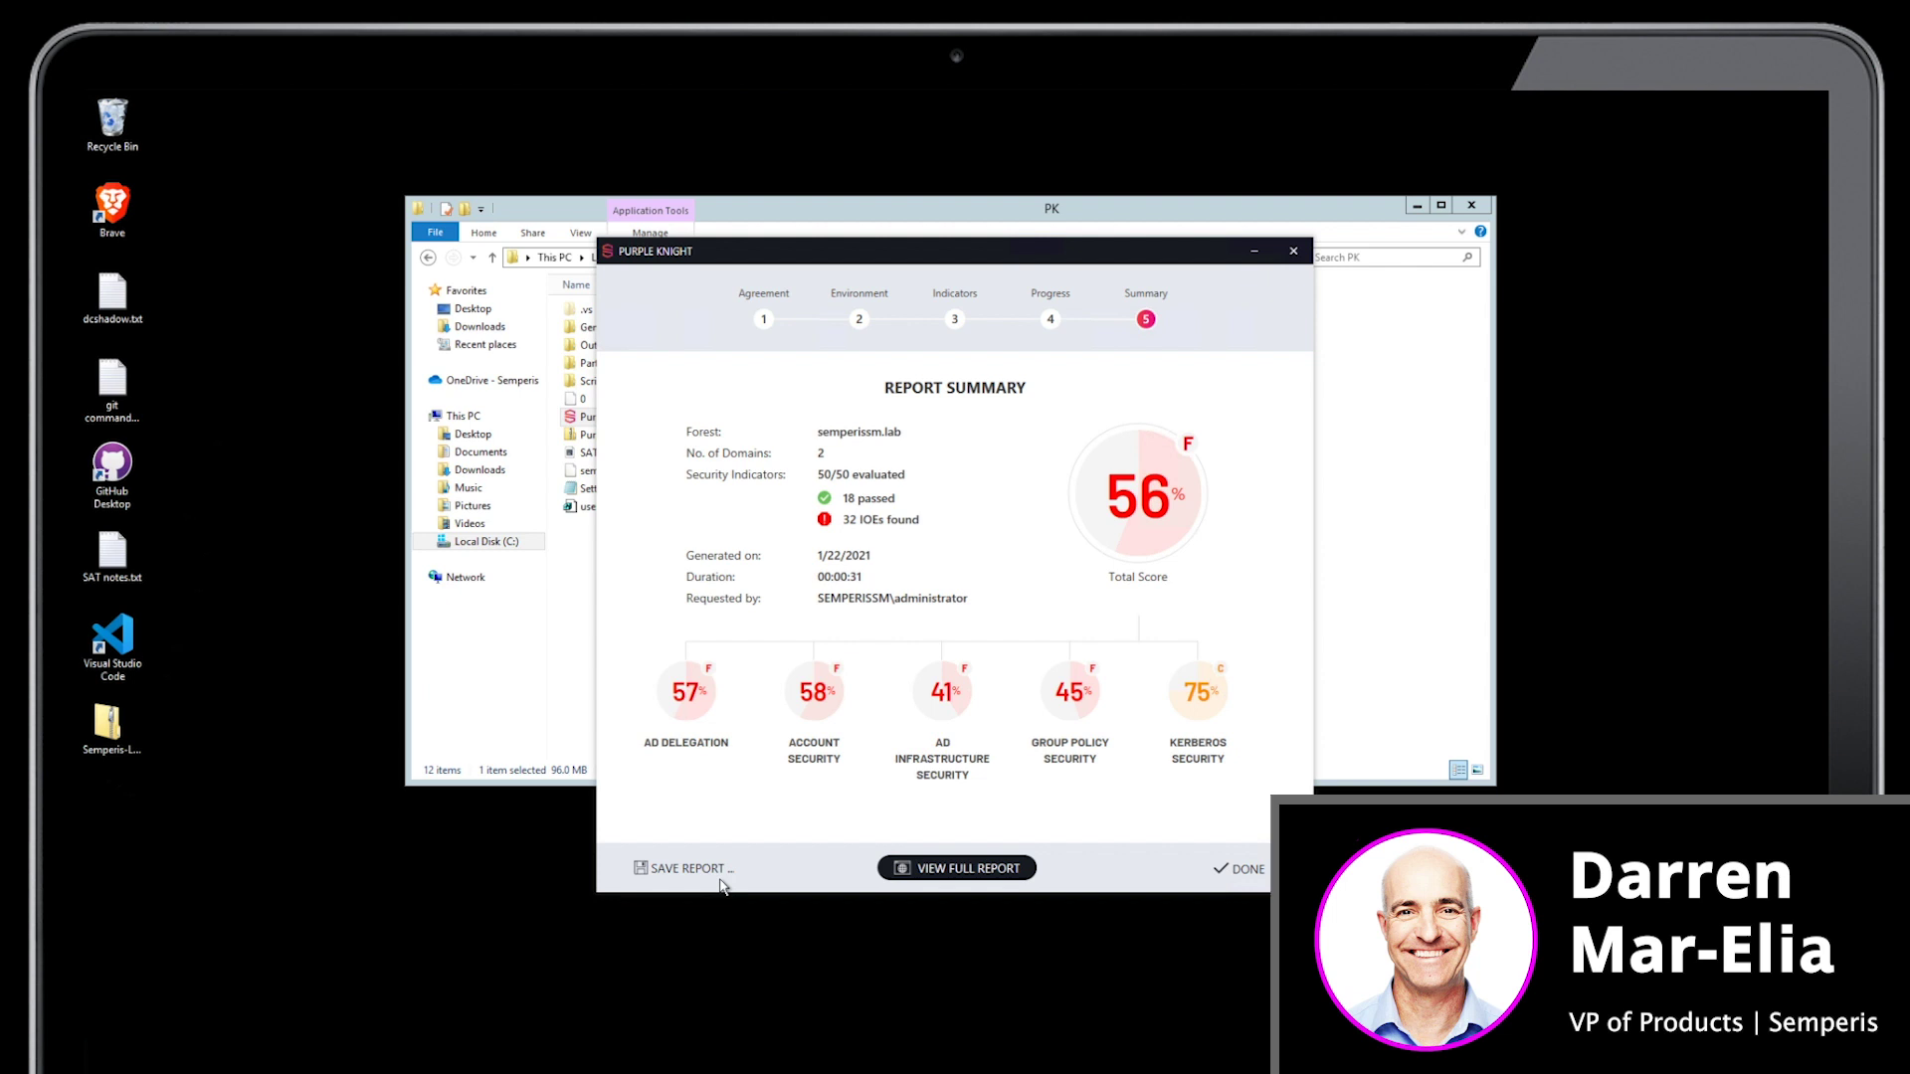
Step: Open the full report in Brave, maximize the window, and scroll to Critical IOEs Found
{"action": "left_click", "coordinate": [957, 869]}
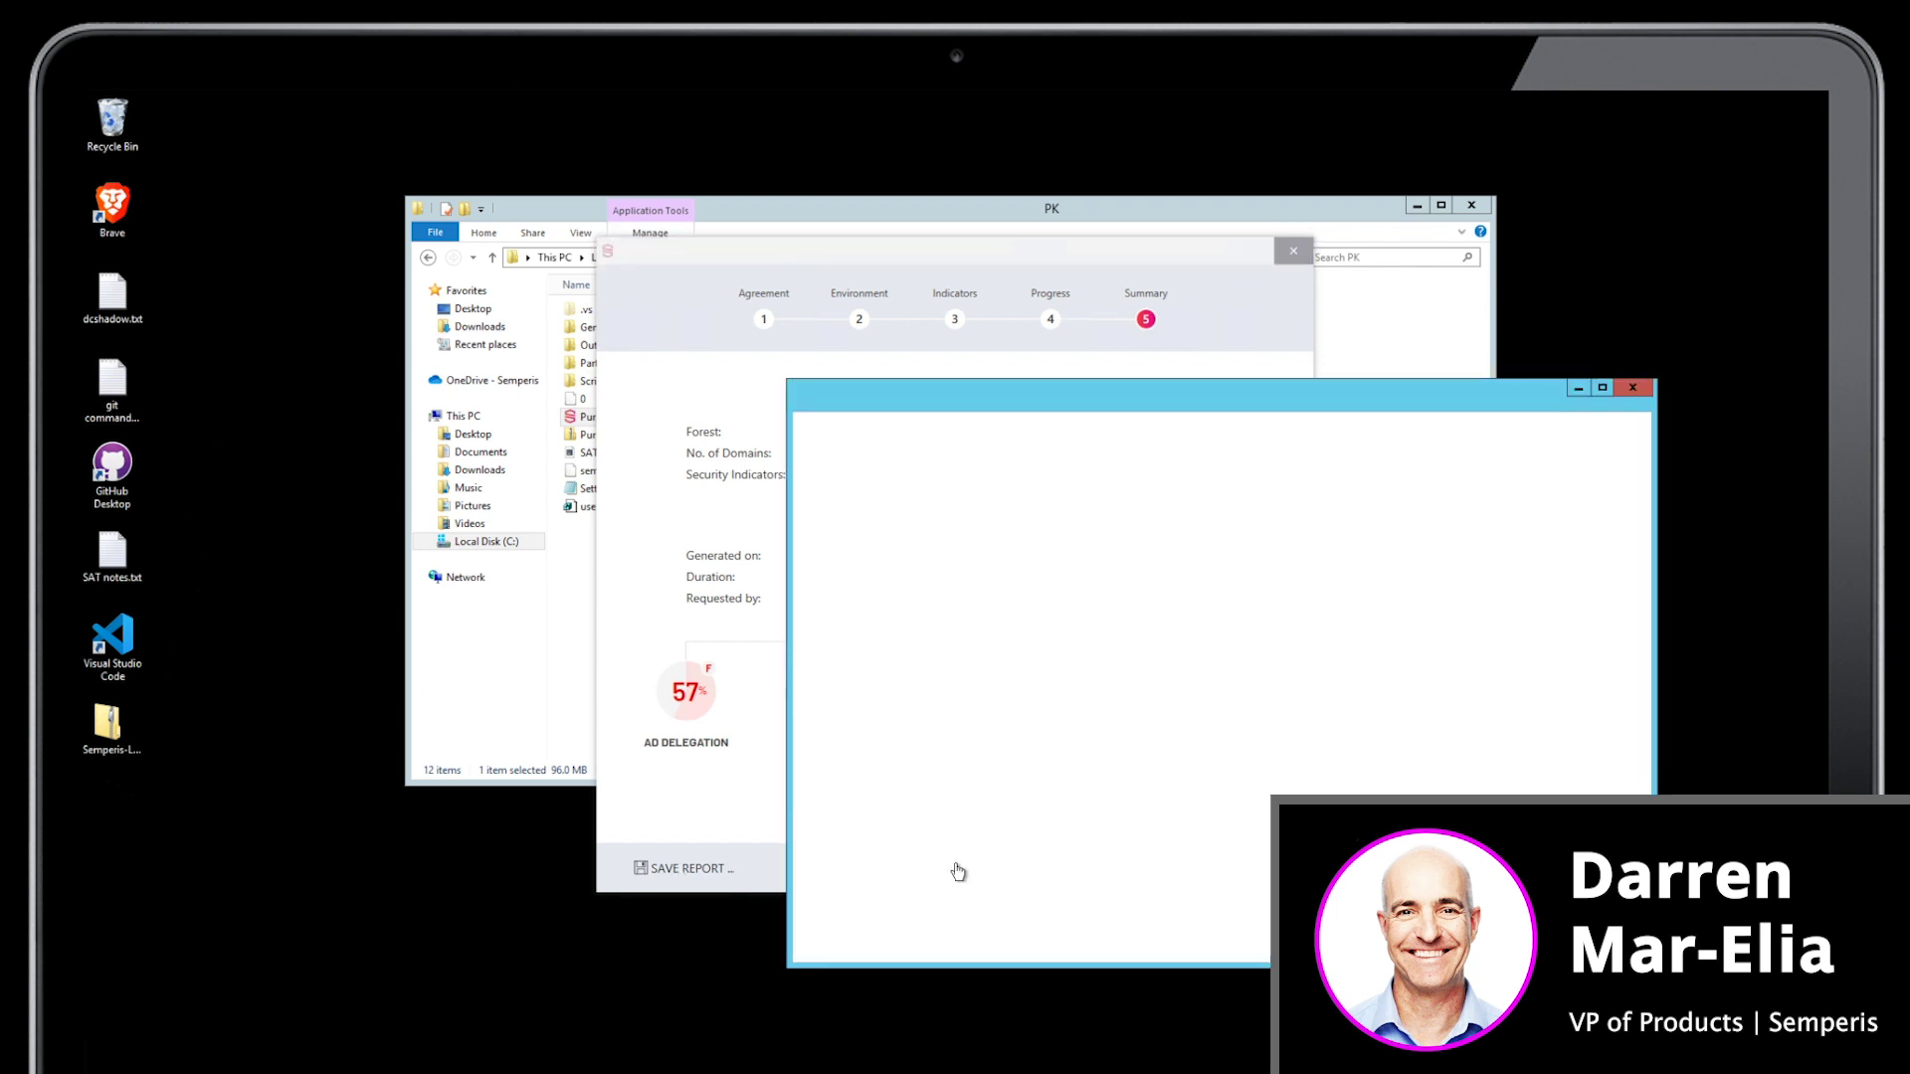
{"action": "left_click", "coordinate": [1602, 387]}
{"action": "scroll", "coordinate": [449, 583], "scroll_direction": "down", "scroll_amount": 6}
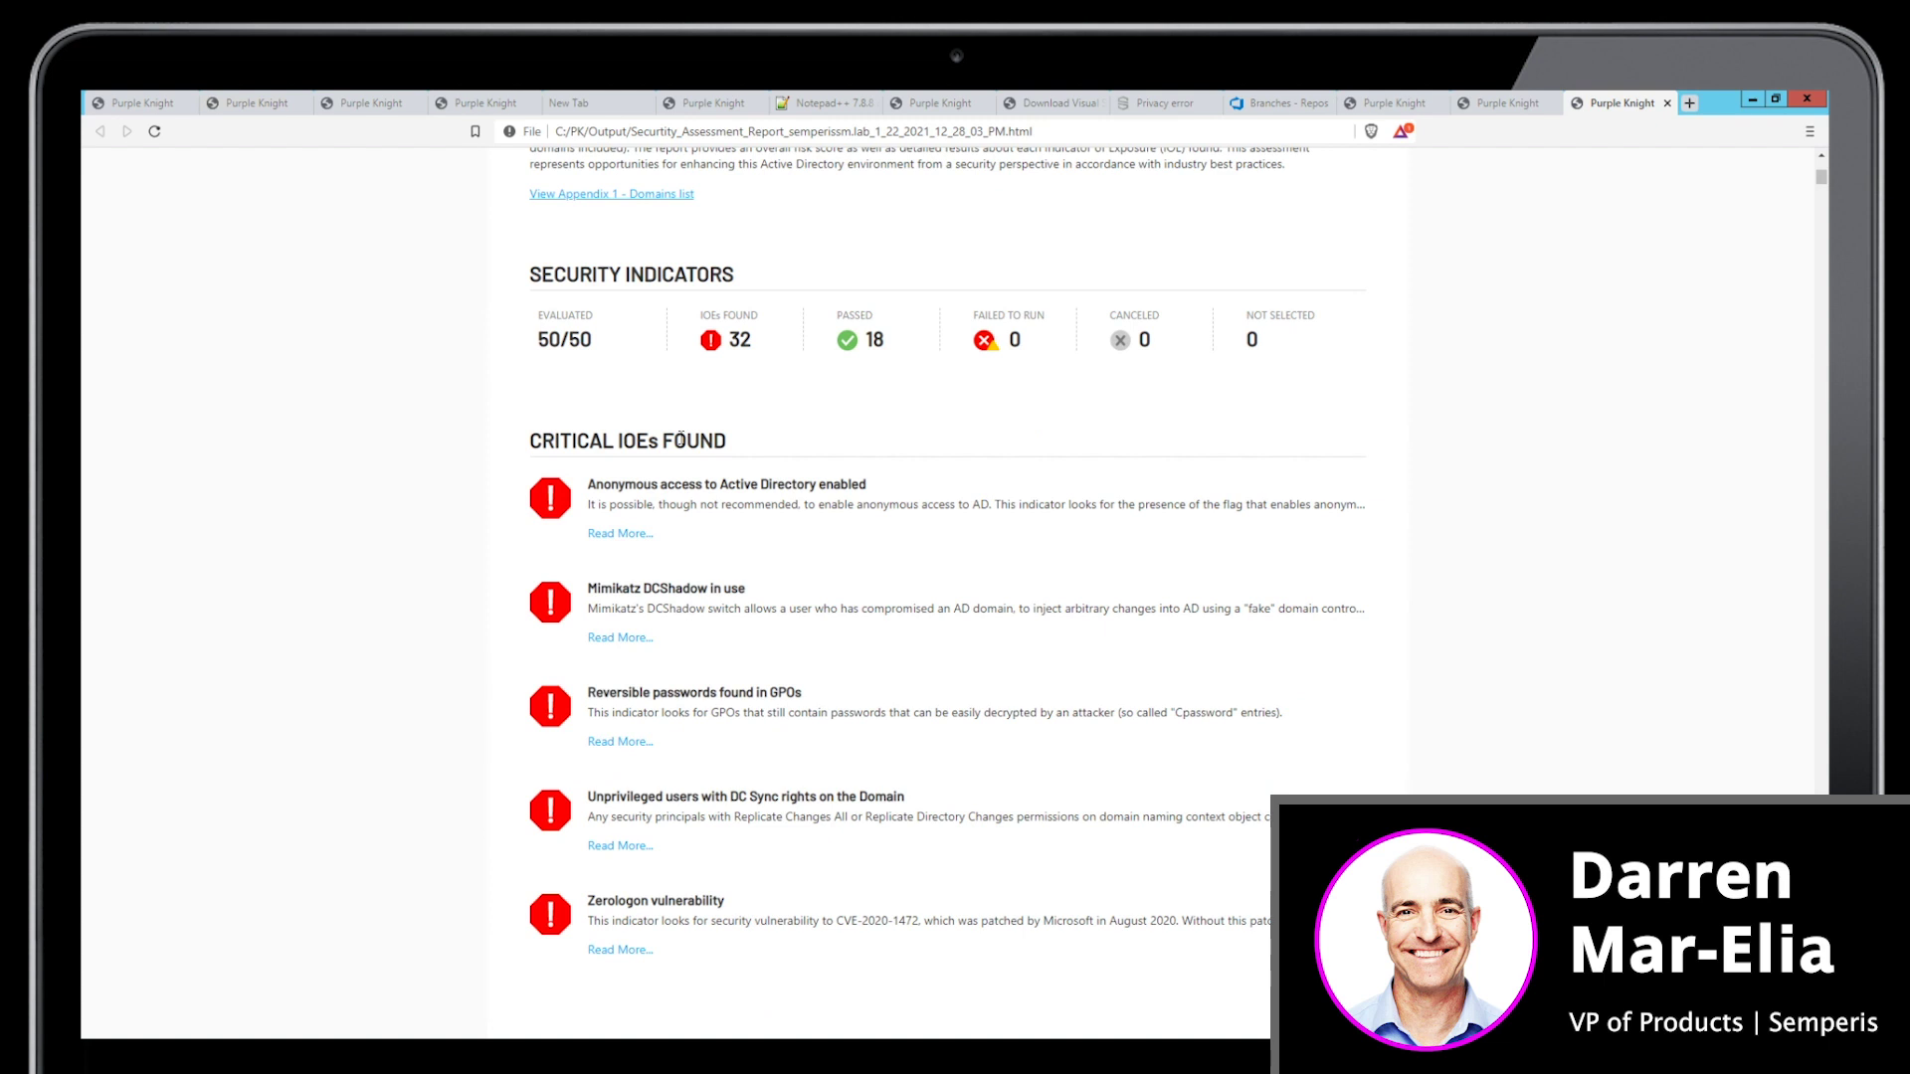
Step: Open the Anonymous access to Active Directory details and highlight its Remediation Steps text
{"action": "left_click", "coordinate": [618, 537]}
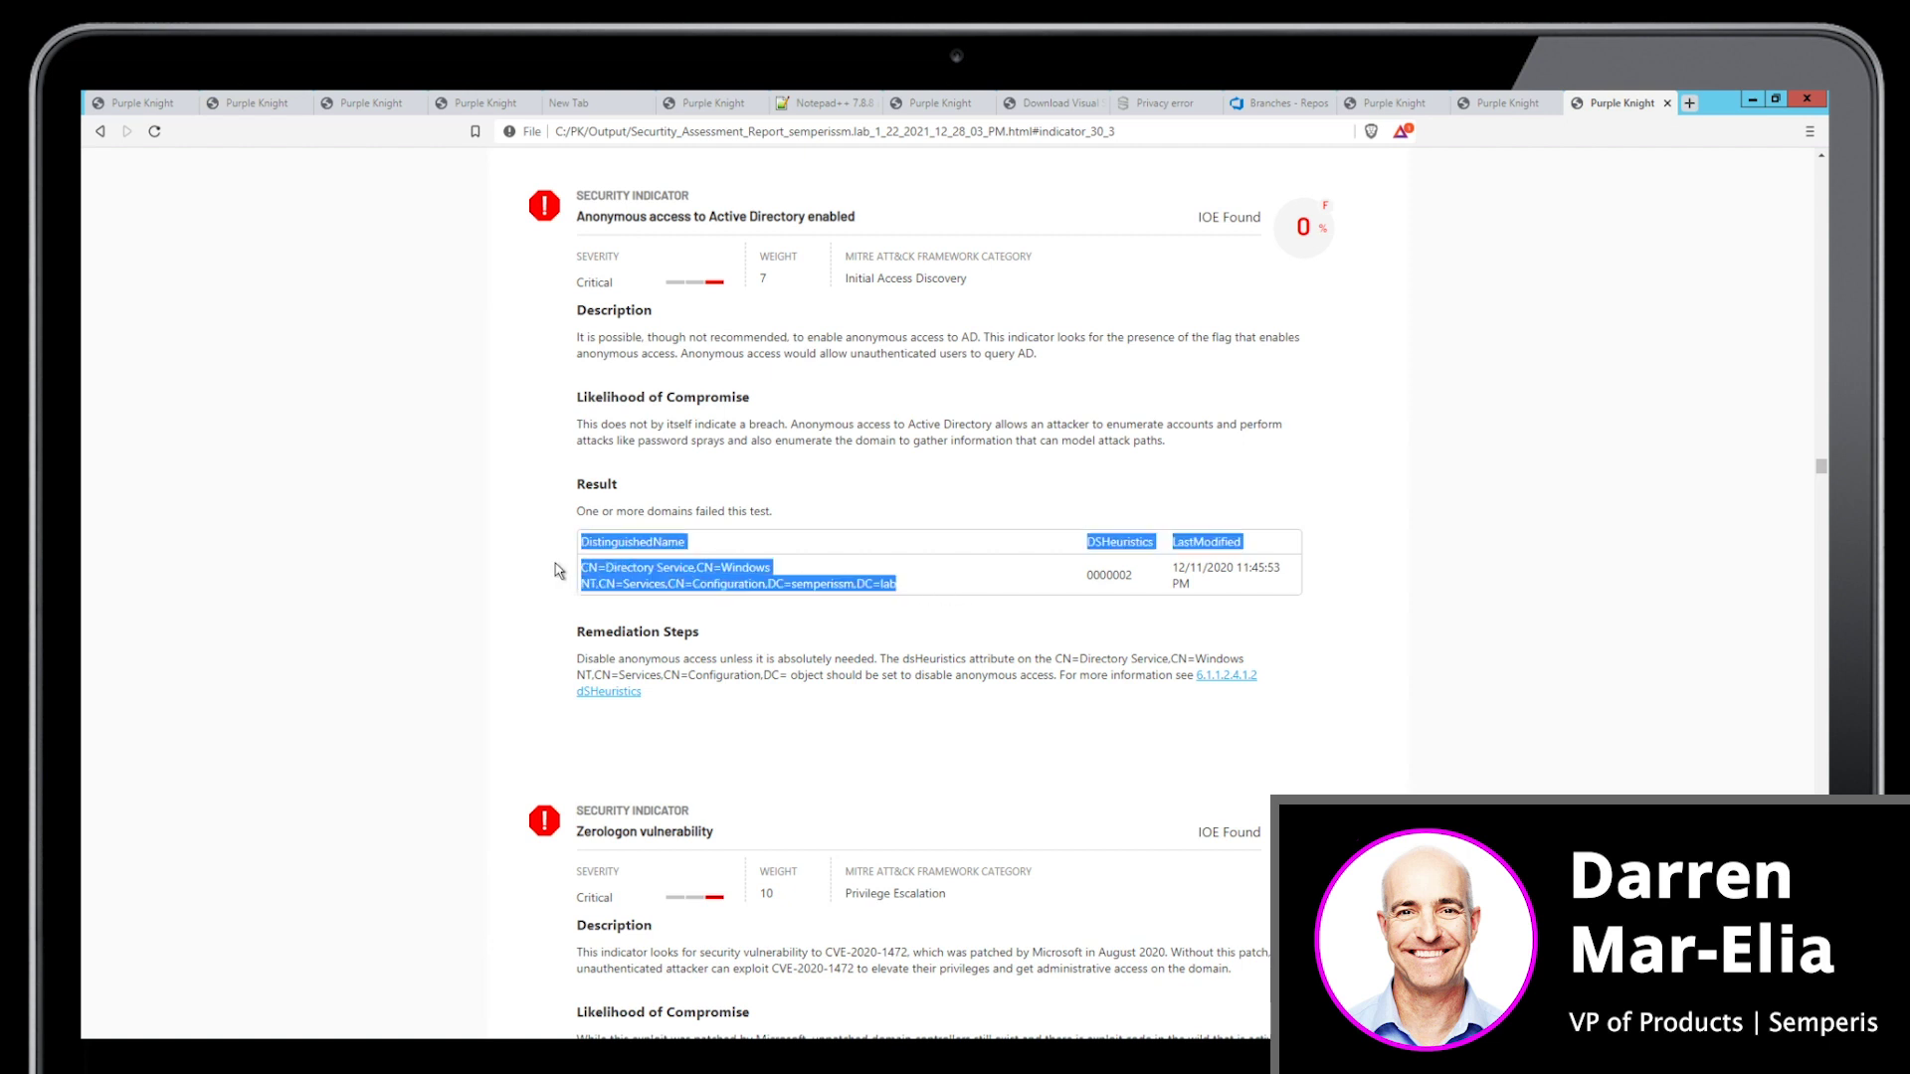
{"action": "left_click", "coordinate": [522, 525]}
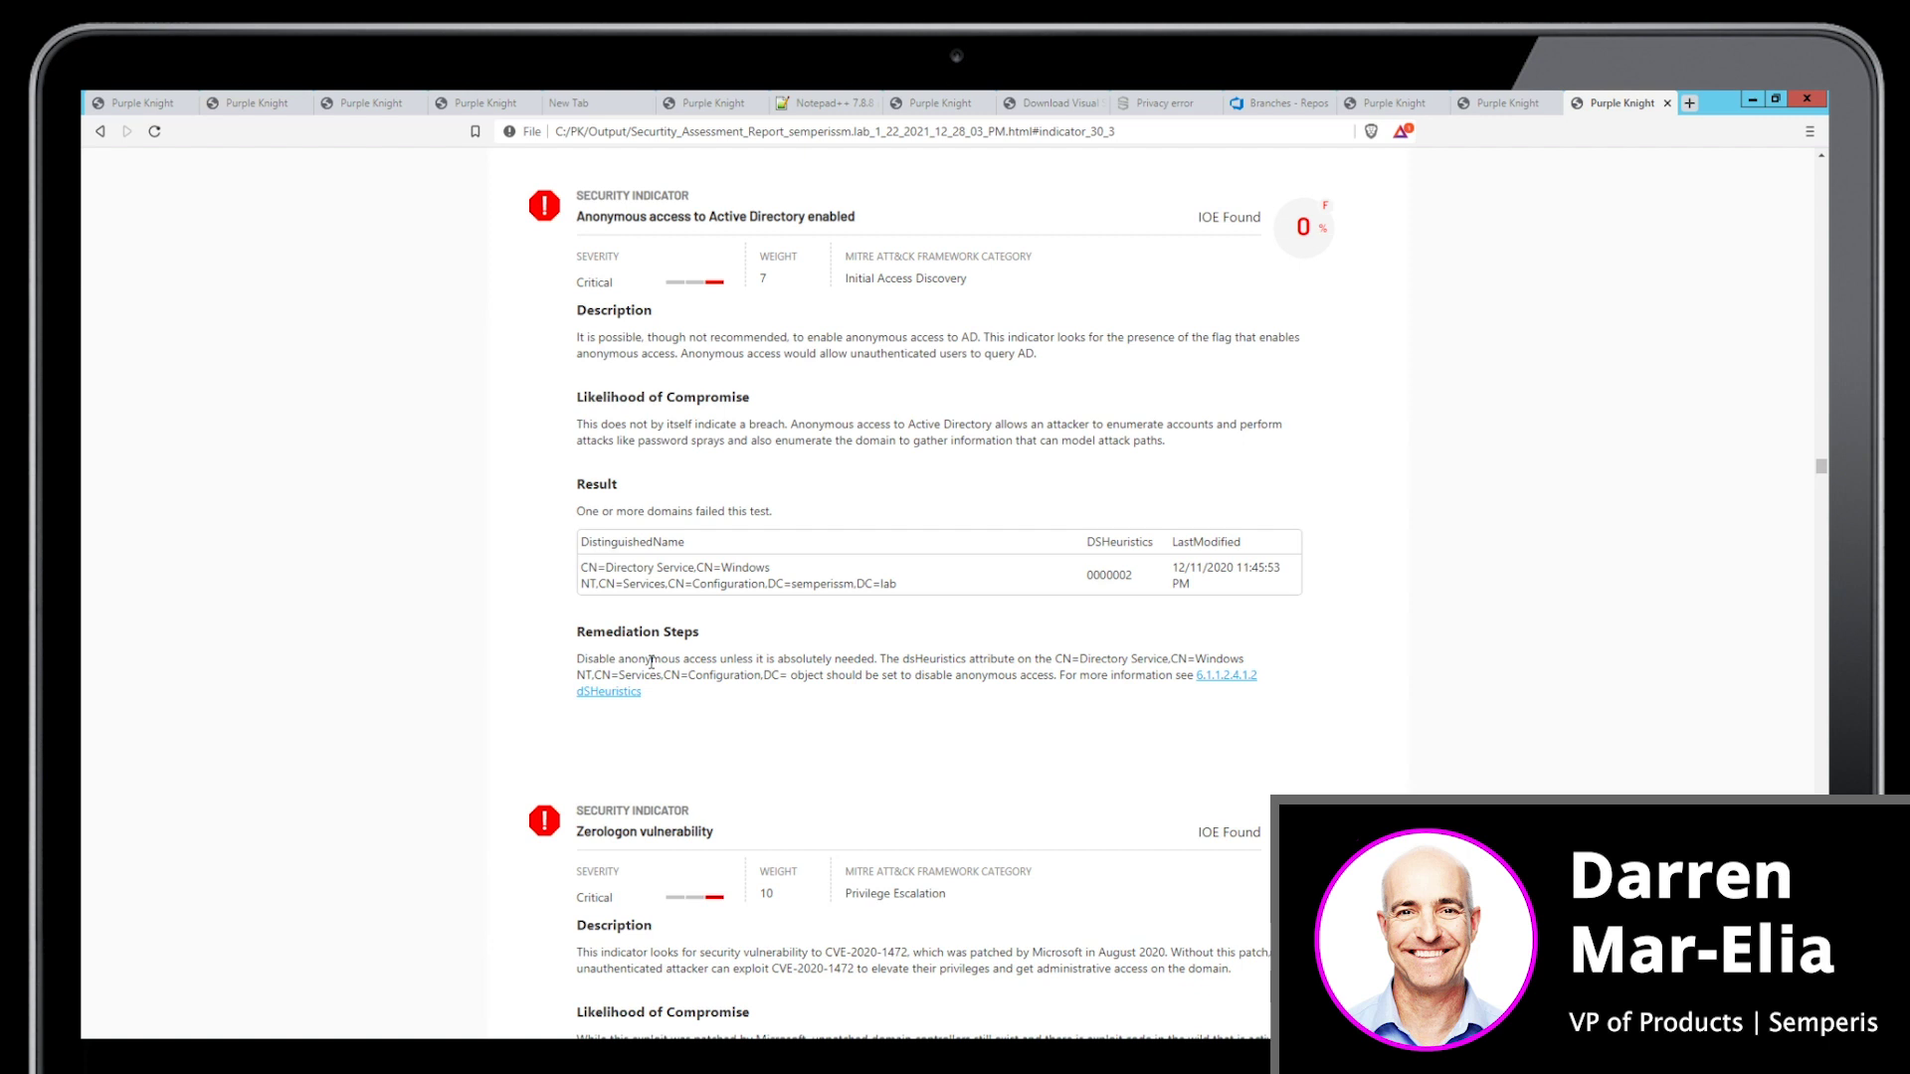
{"action": "left_click_drag", "start_coordinate": [649, 663], "coordinate": [1121, 682]}
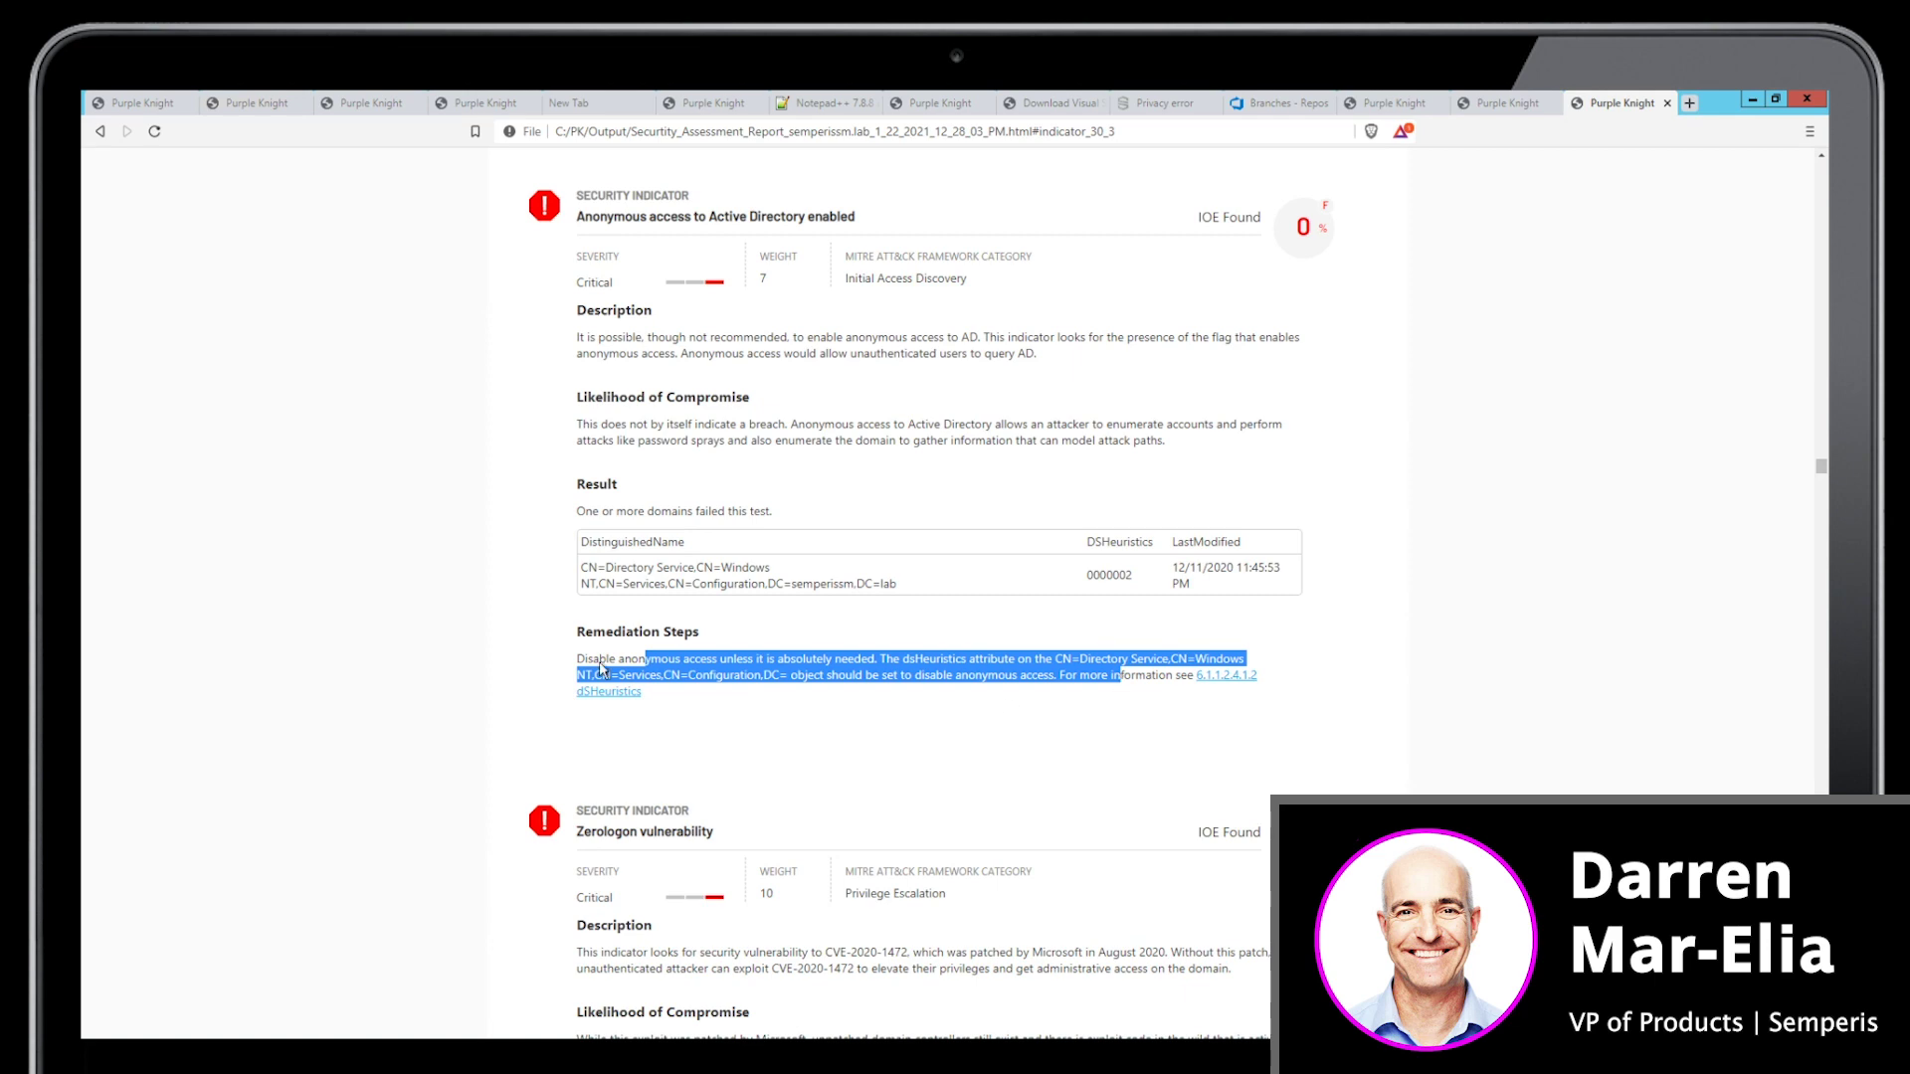
{"action": "scroll", "coordinate": [386, 577], "scroll_direction": "down", "scroll_amount": 4}
{"action": "scroll", "coordinate": [388, 579], "scroll_direction": "down", "scroll_amount": 4}
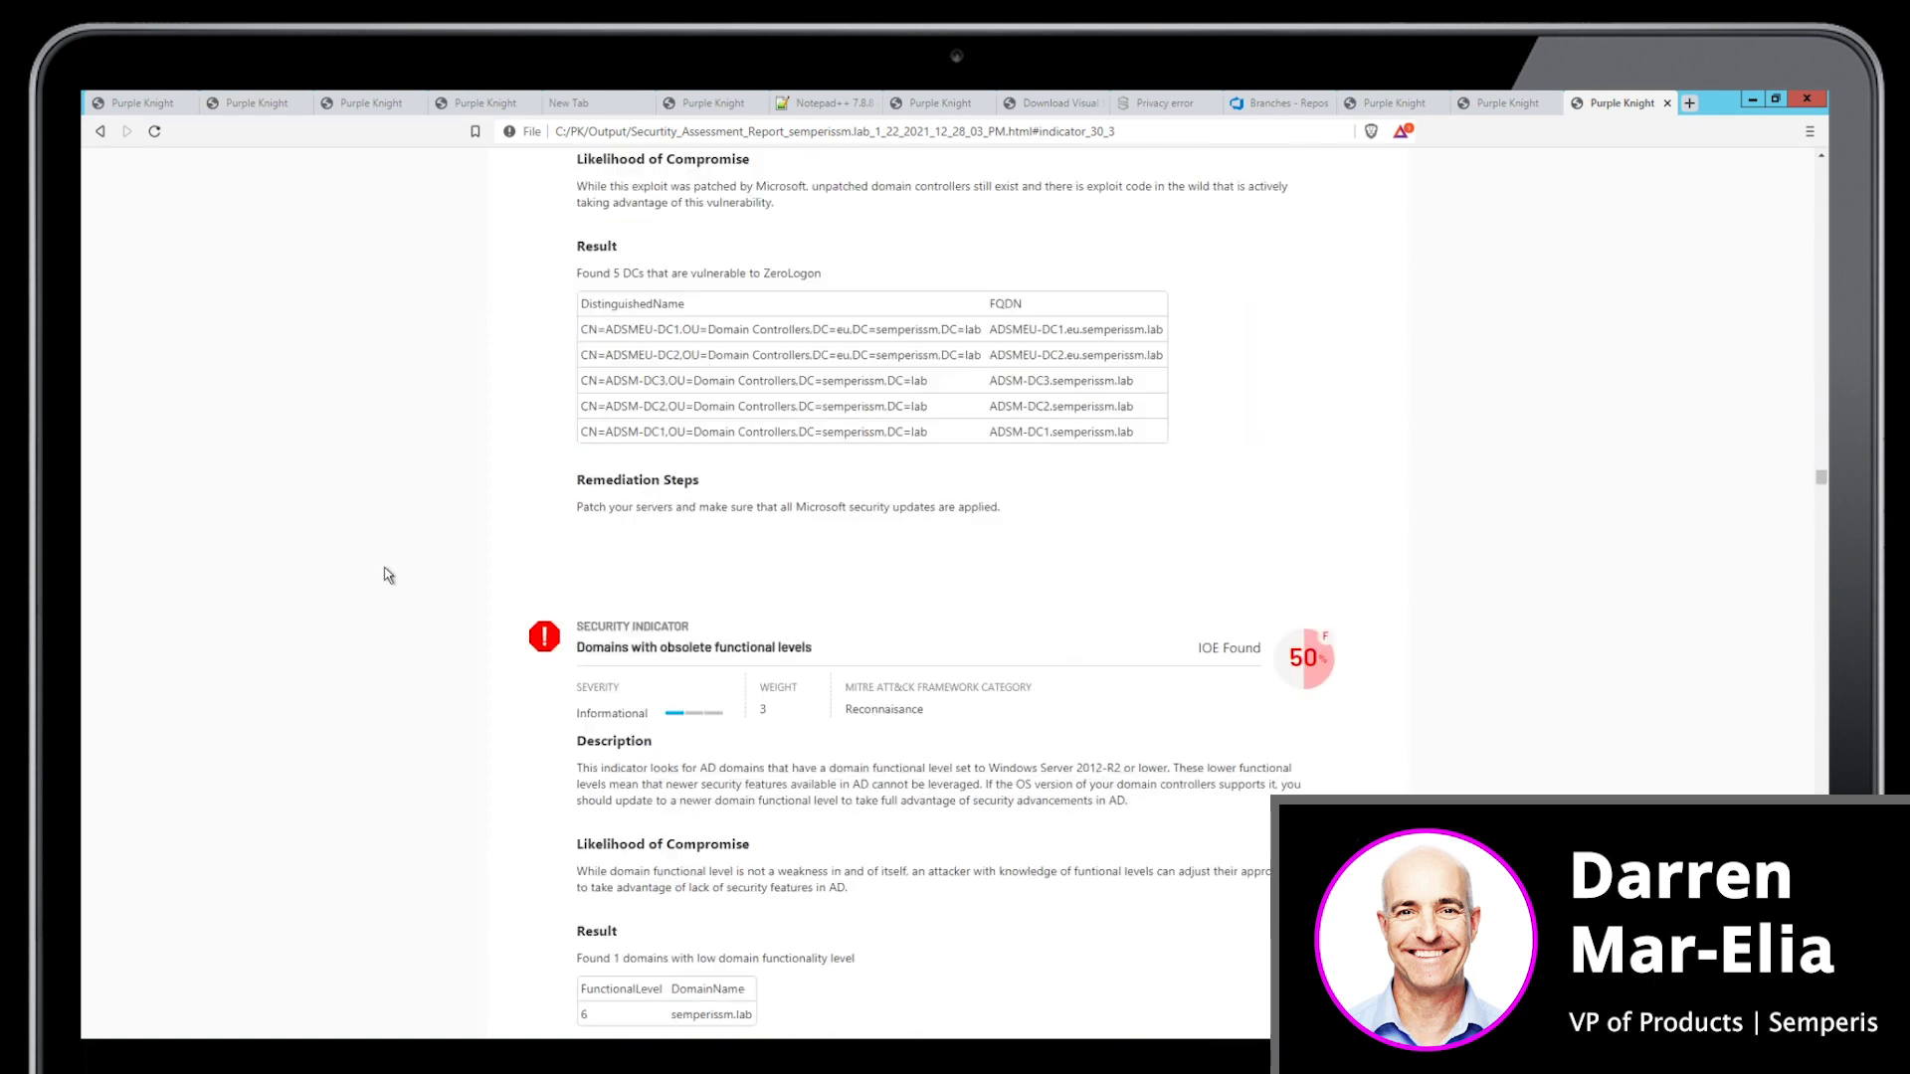
{"action": "scroll", "coordinate": [388, 575], "scroll_direction": "down", "scroll_amount": 5}
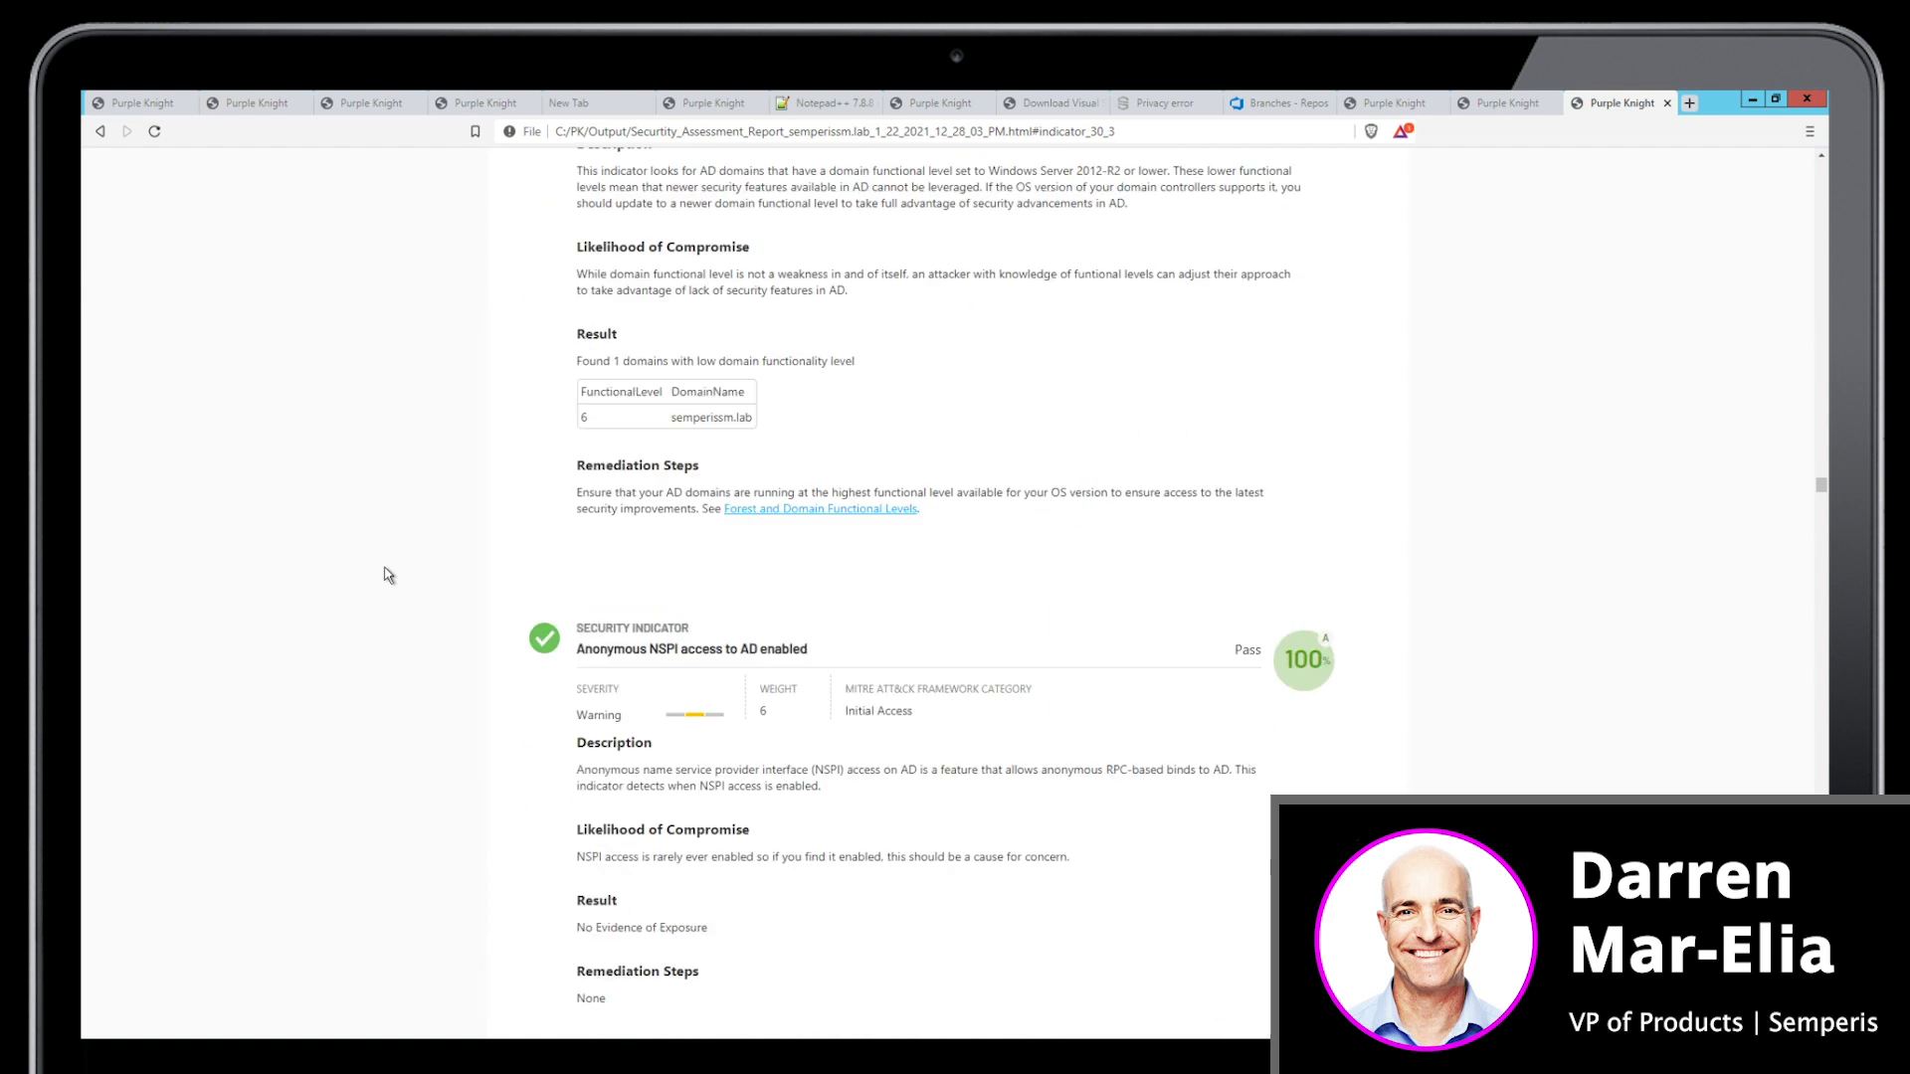
{"action": "scroll", "coordinate": [388, 575], "scroll_direction": "up", "scroll_amount": 2}
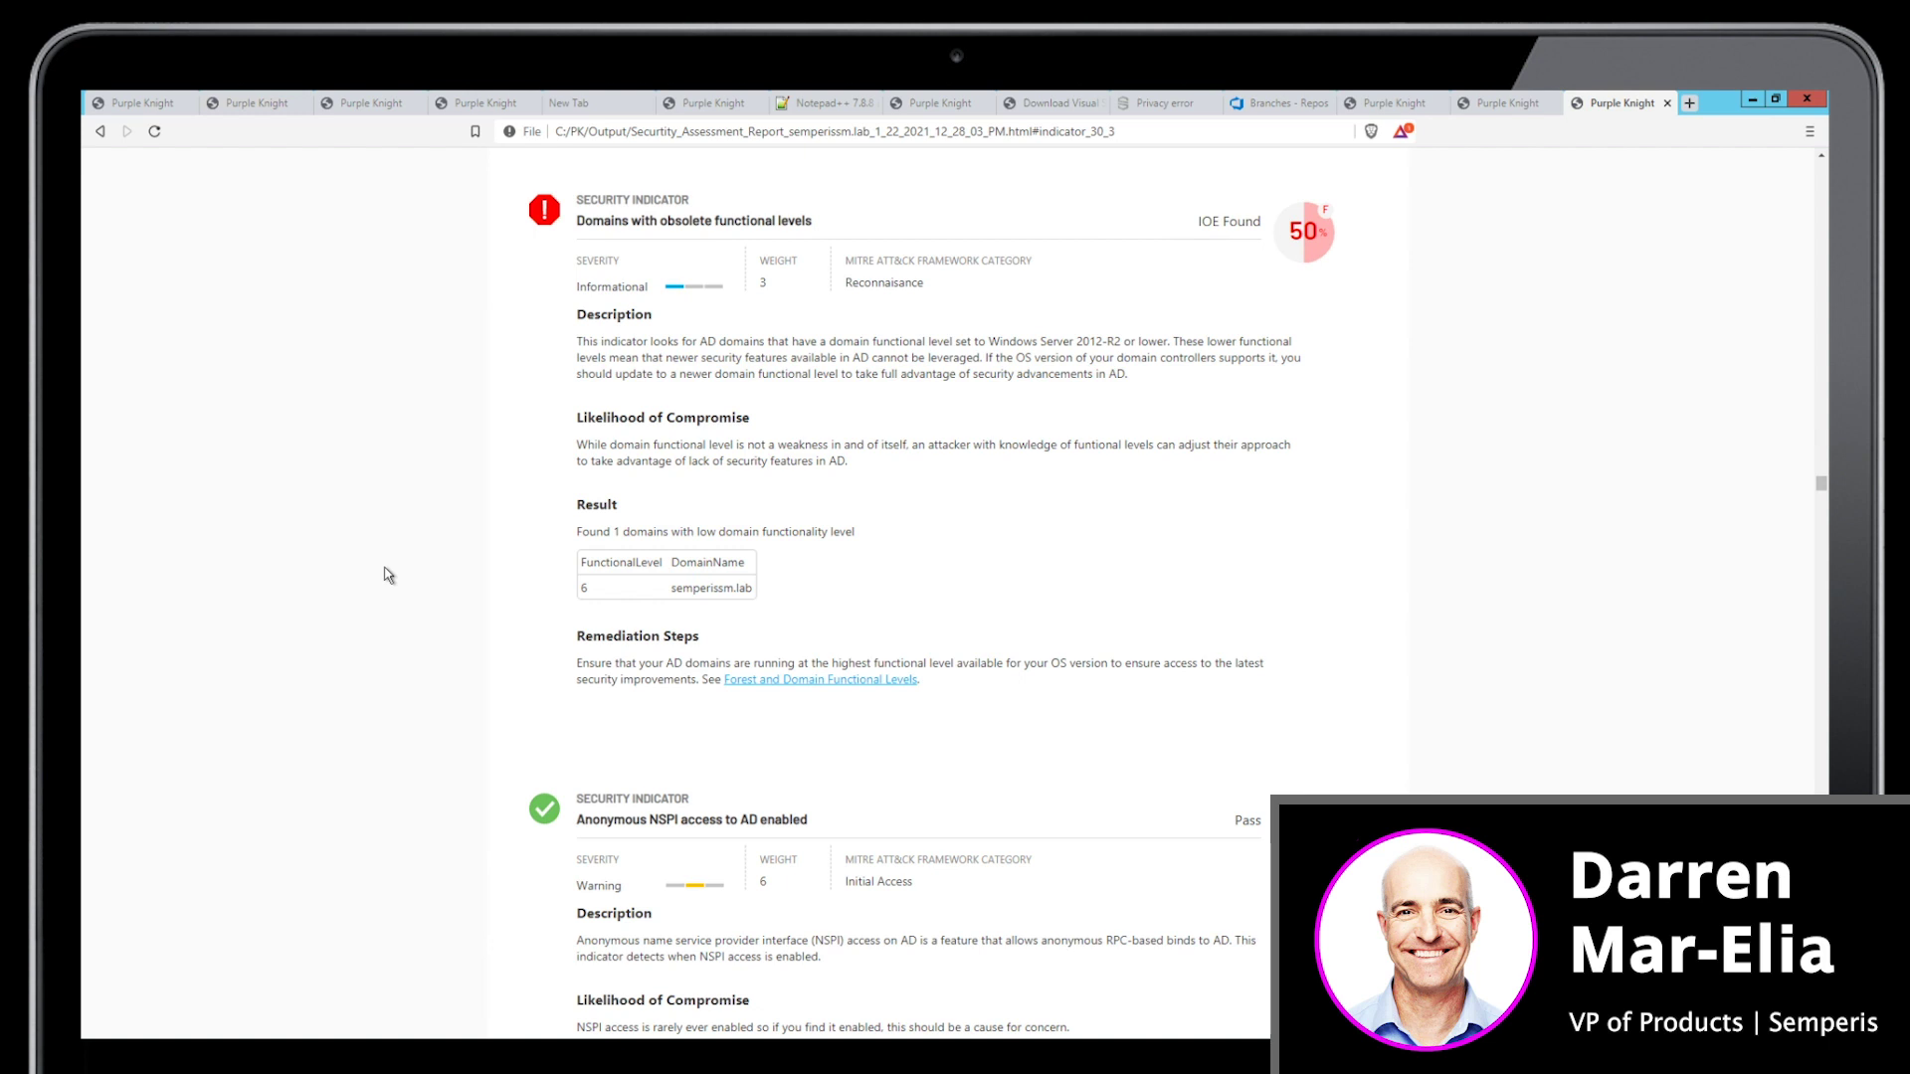
{"action": "scroll", "coordinate": [388, 575], "scroll_direction": "down", "scroll_amount": 4}
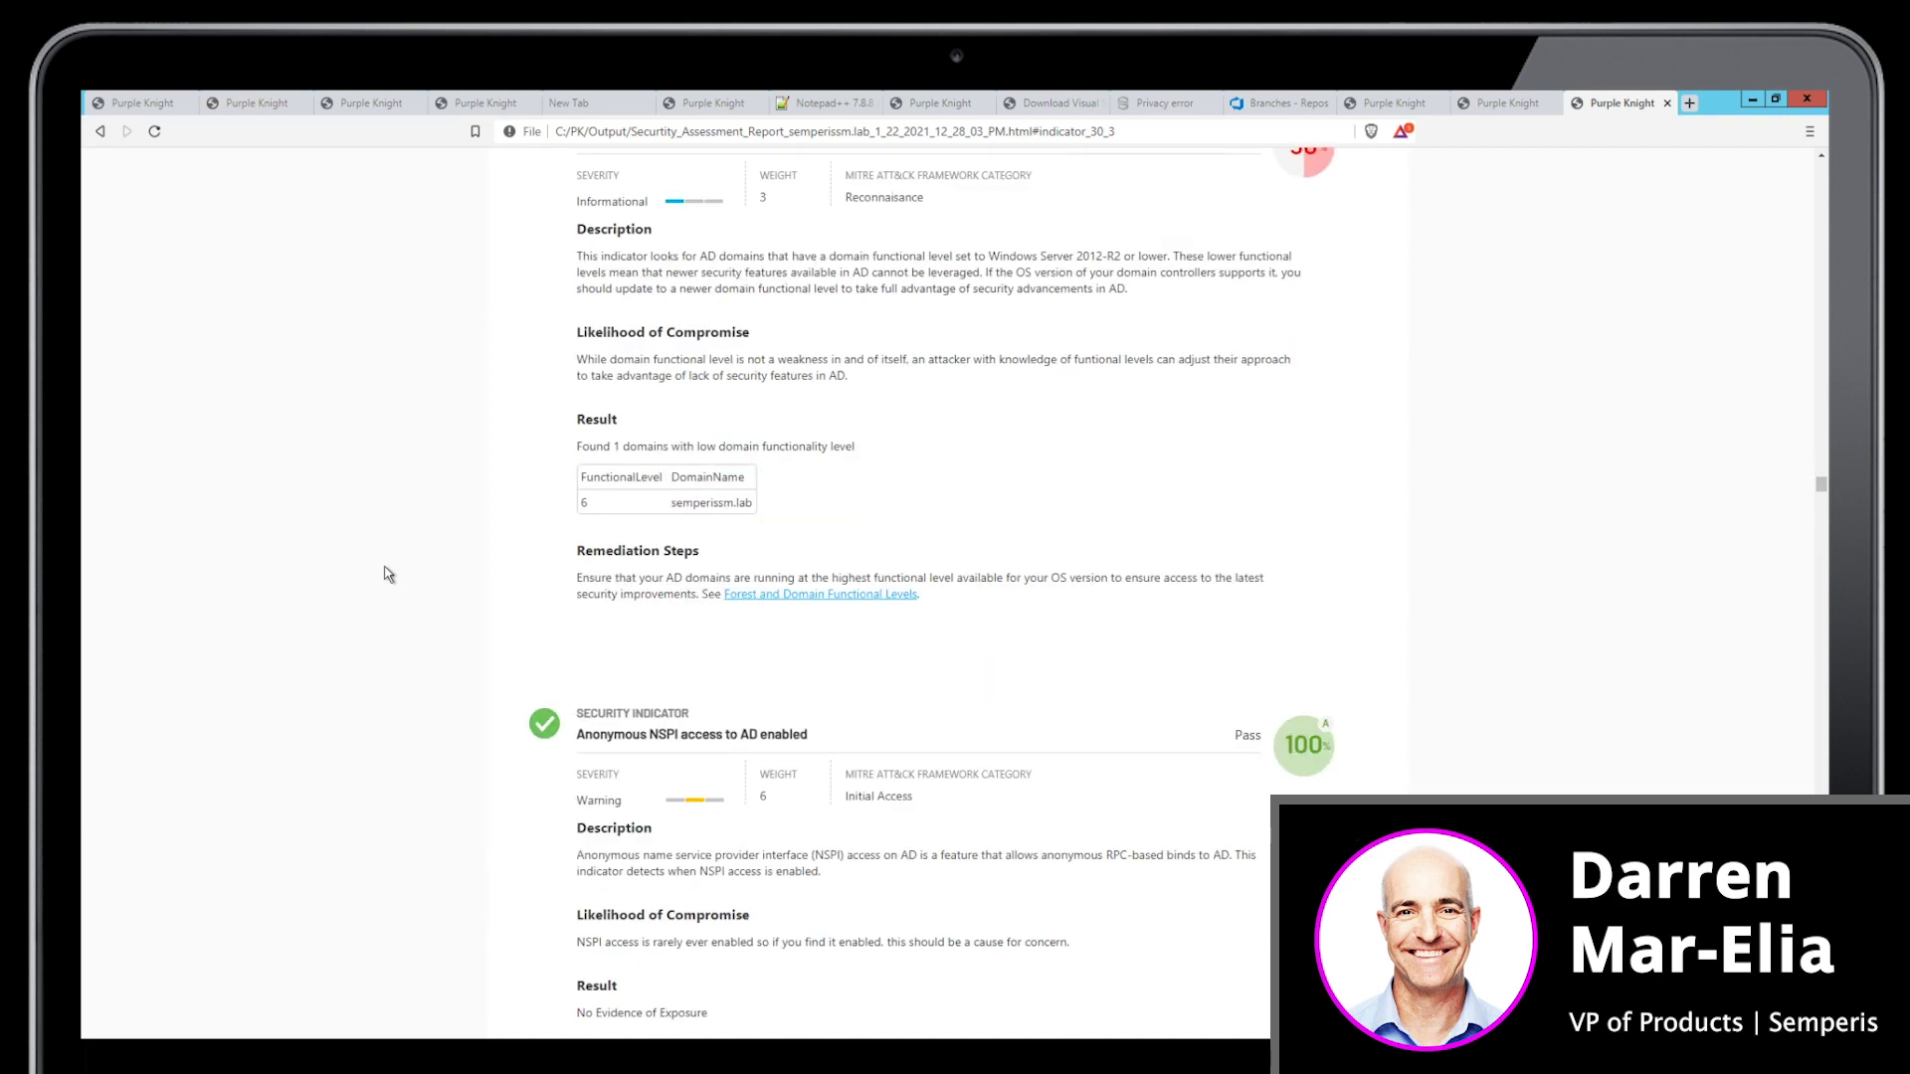
{"action": "scroll", "coordinate": [388, 575], "scroll_direction": "down", "scroll_amount": 3}
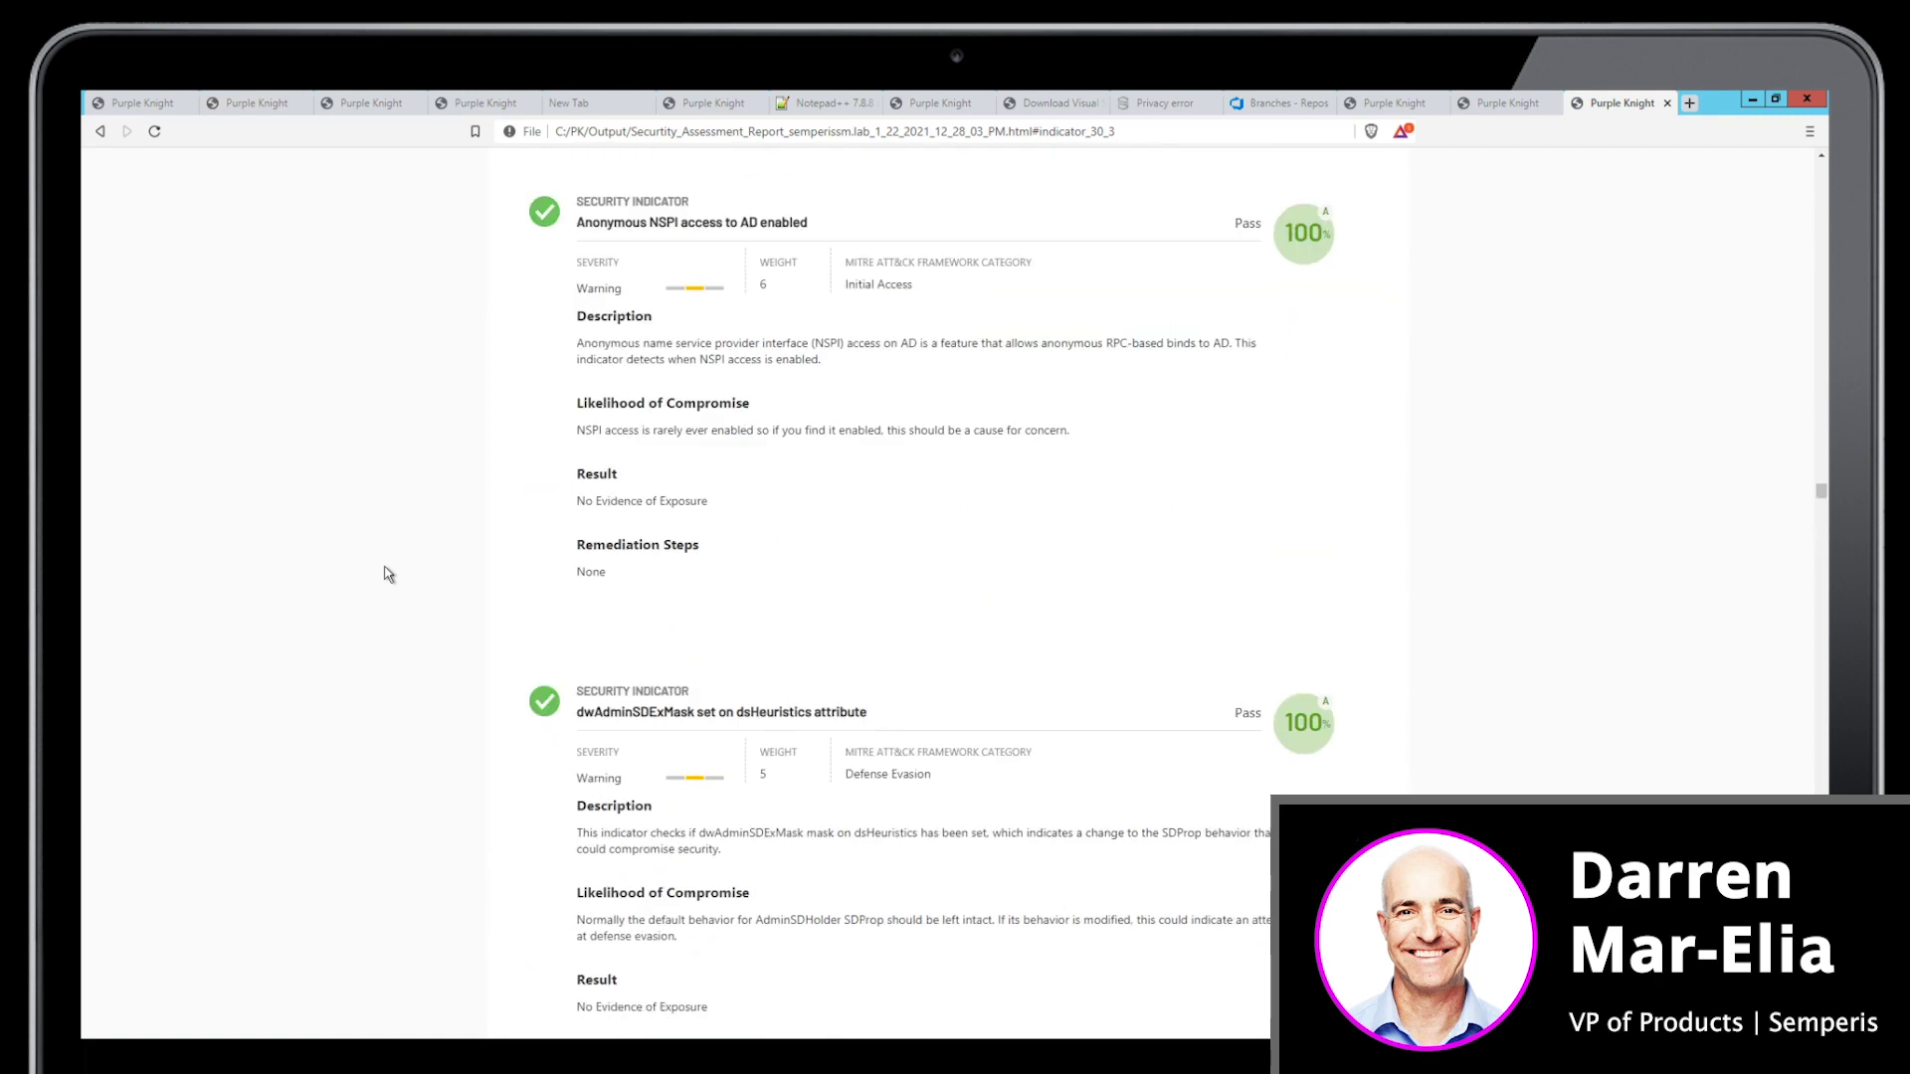
{"action": "scroll", "coordinate": [388, 575], "scroll_direction": "down", "scroll_amount": 3}
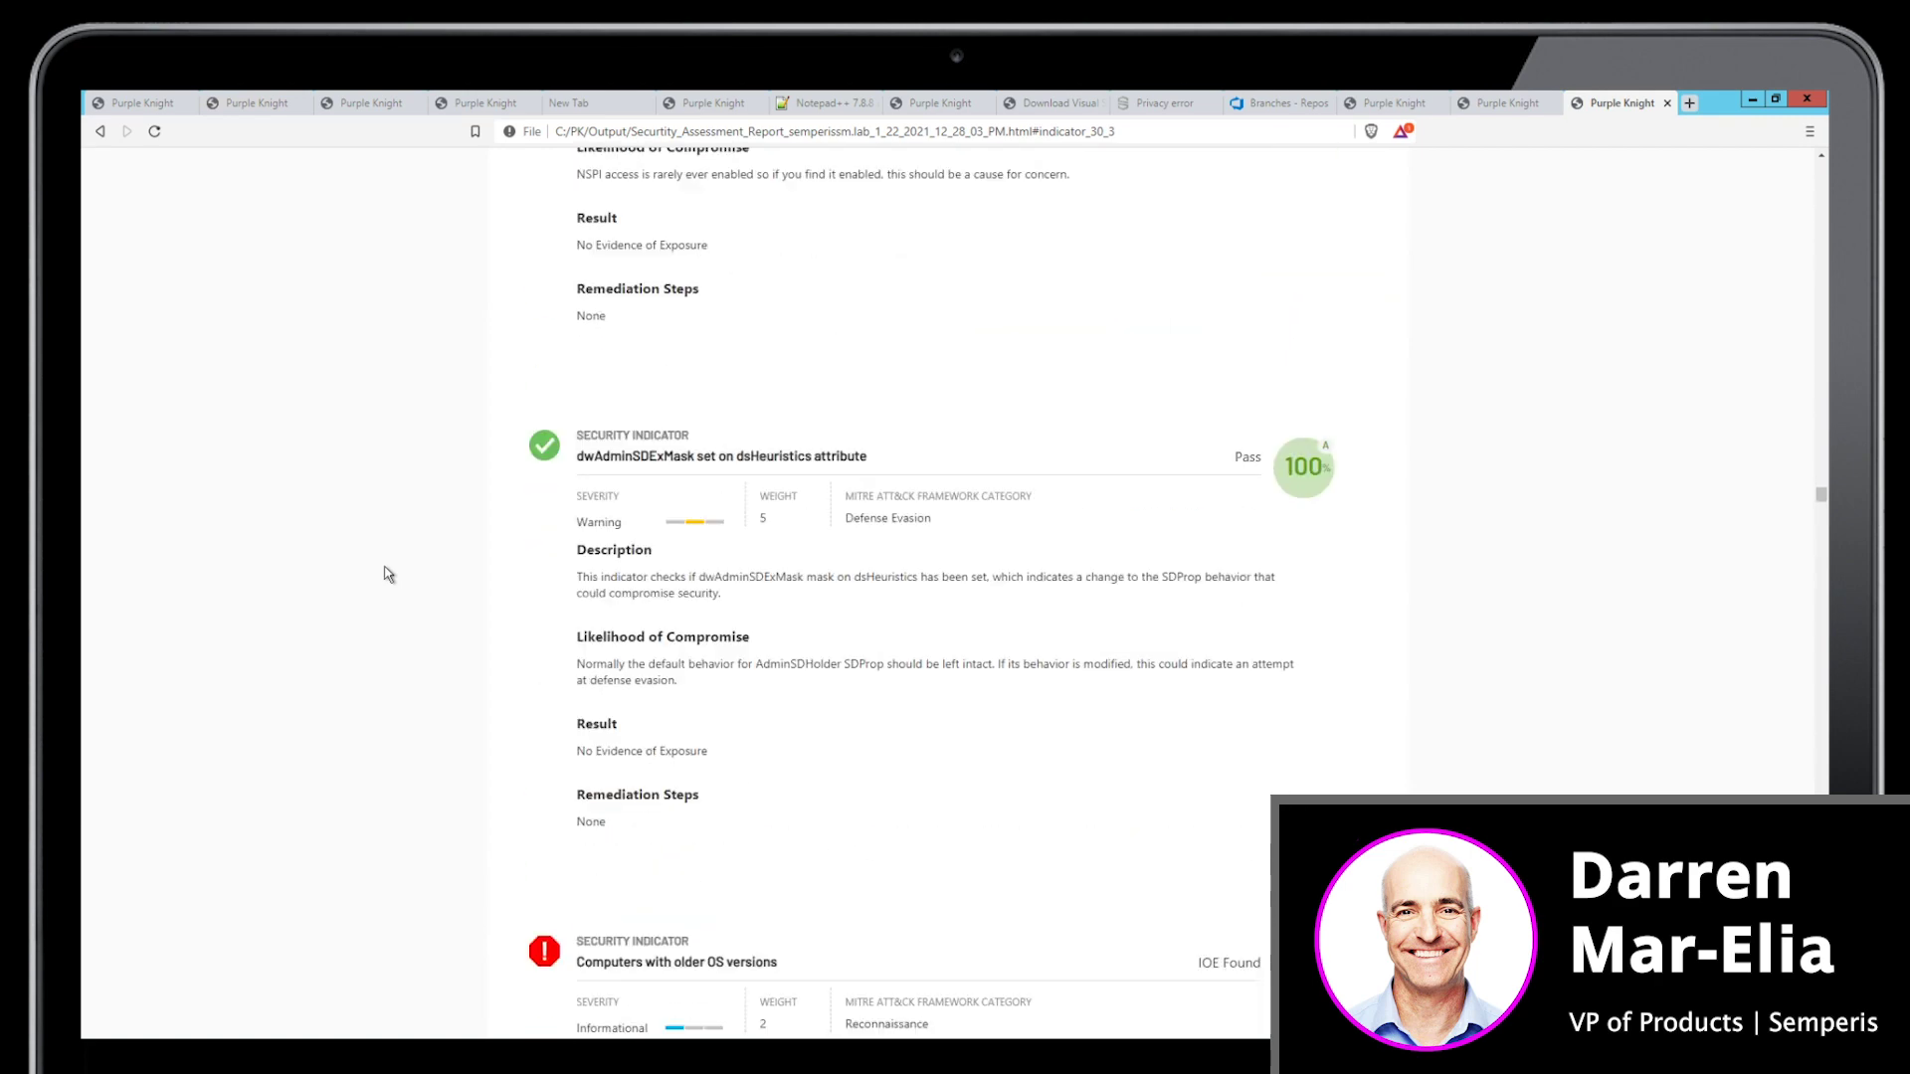